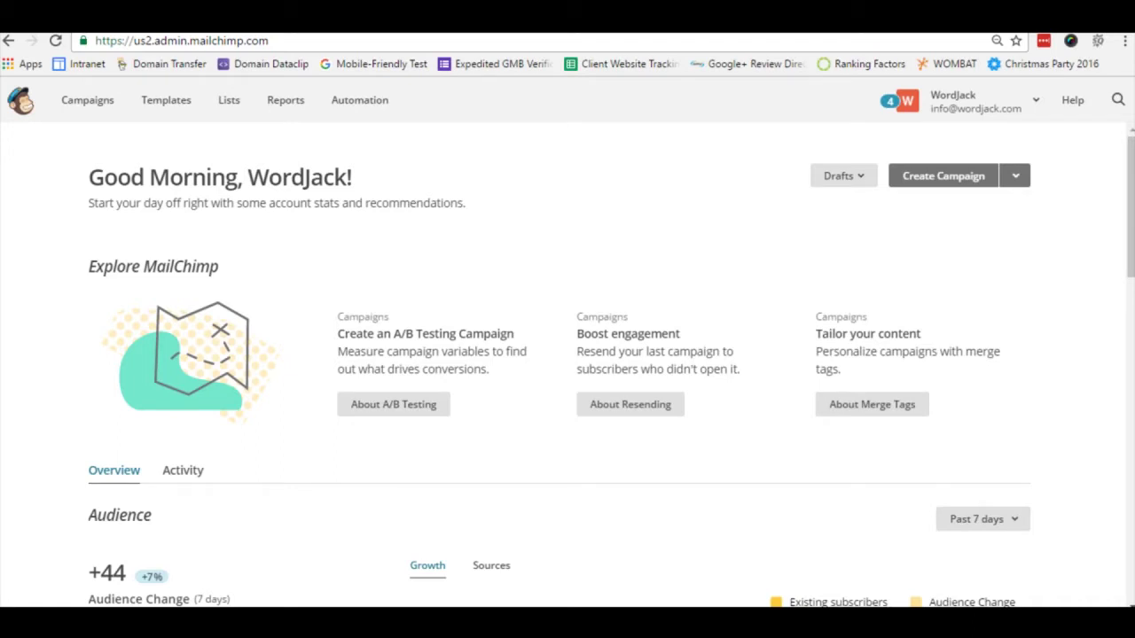
# Open the "Customers Of Example Product" list to view its subscribers and their birthday fields.
pyautogui.click(229, 99)
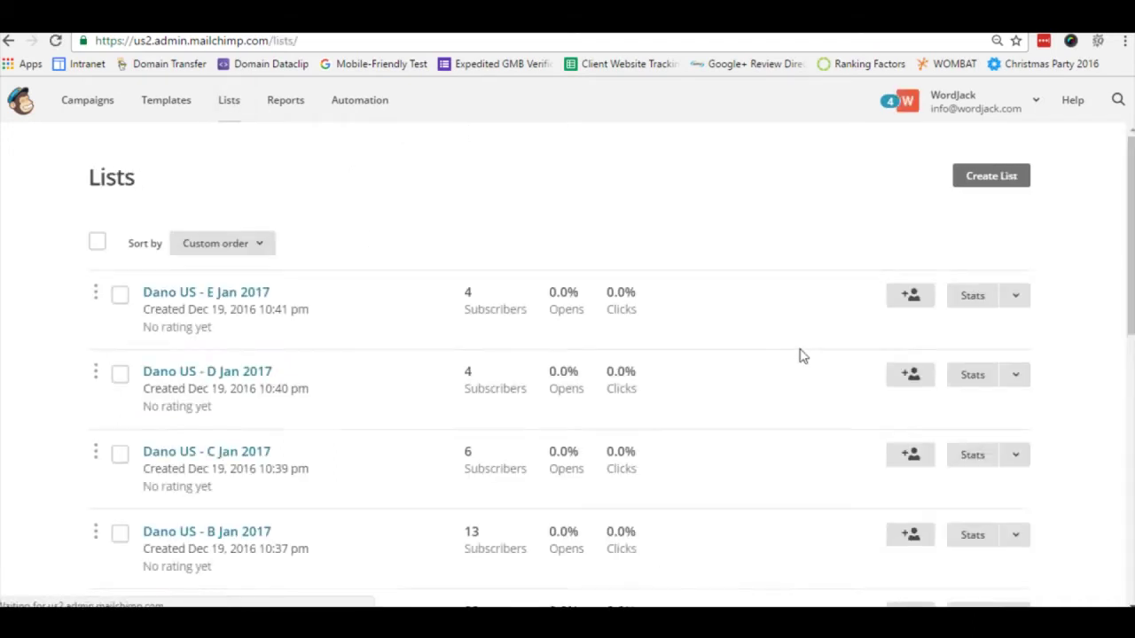
pyautogui.scroll(-10, 249, 185)
pyautogui.scroll(2, 249, 185)
pyautogui.click(253, 193)
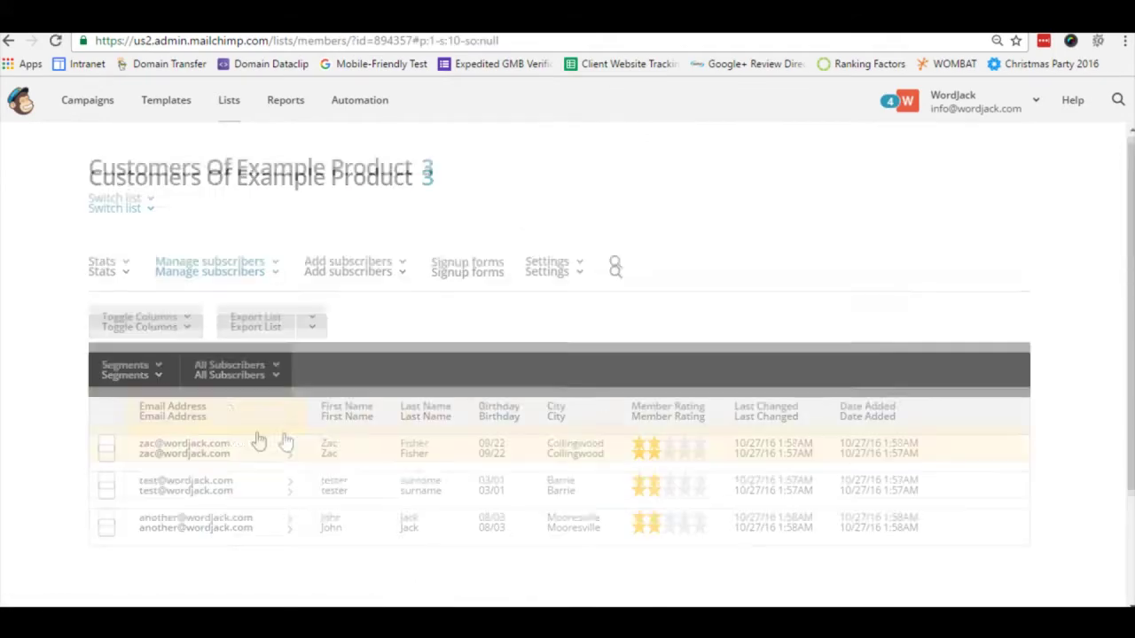
pyautogui.scroll(1, 499, 397)
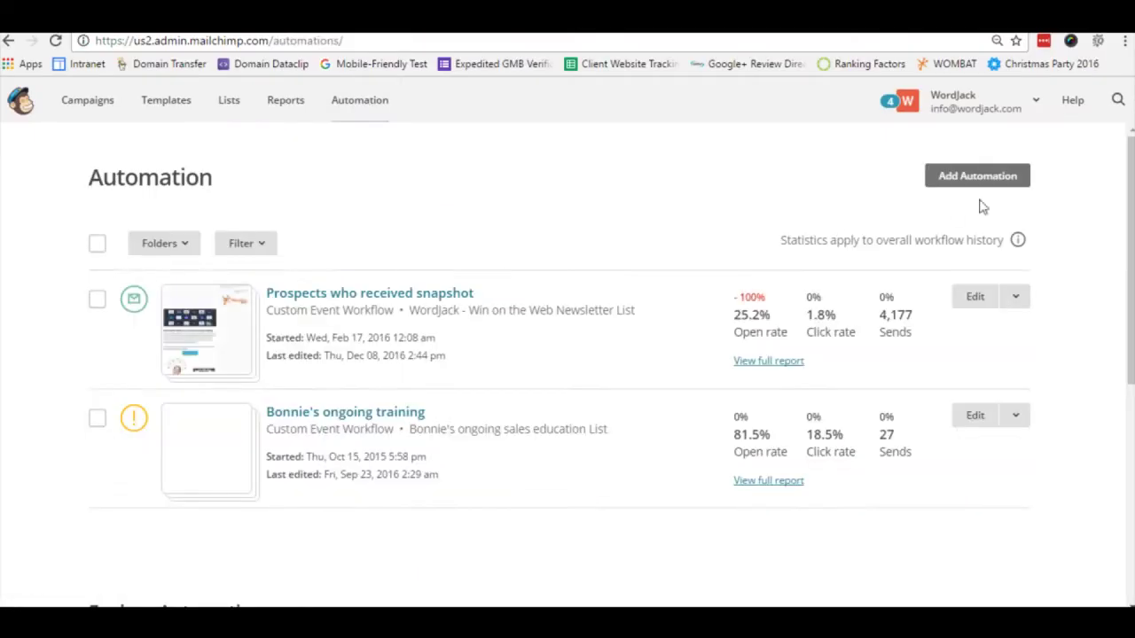
# Start adding an automation and search the available automations for "birthday".
pyautogui.click(991, 188)
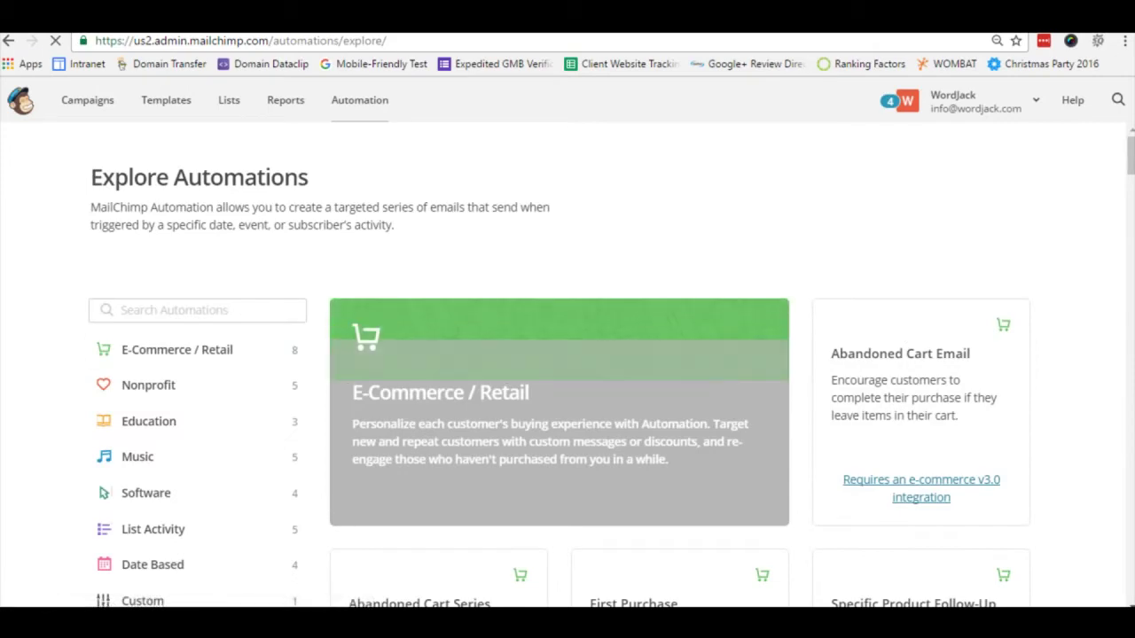
pyautogui.click(292, 303)
pyautogui.write('bi')
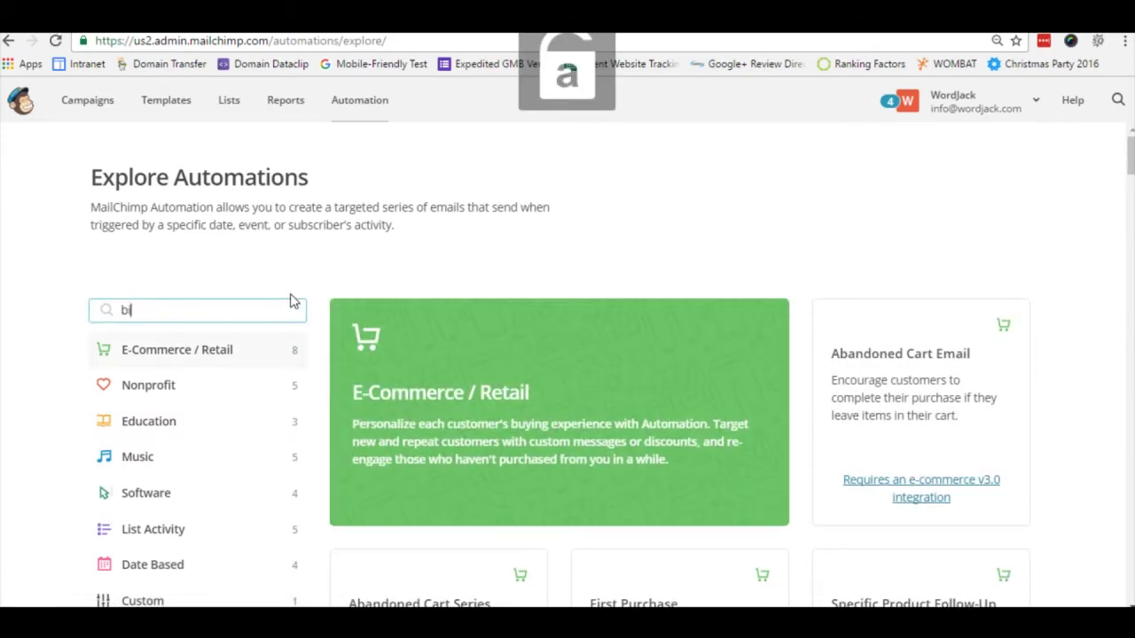
pyautogui.write('rthday')
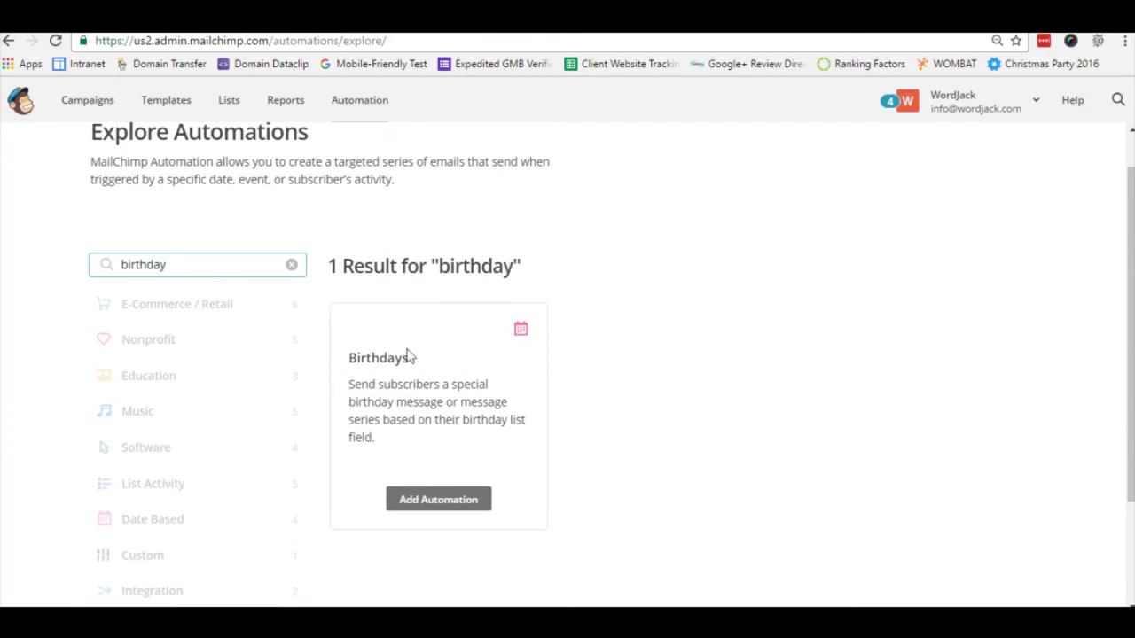
# Add the Birthdays automation, naming it "birthday bonus" and using the list "Customers of example product".
pyautogui.click(443, 499)
pyautogui.write('birthday bonus')
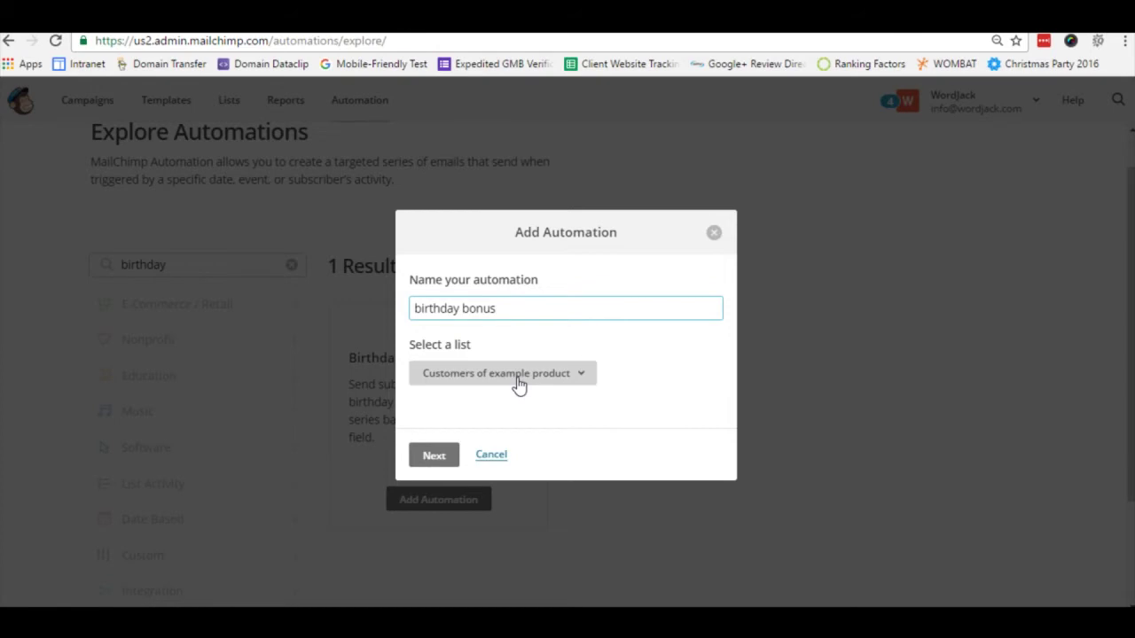
pyautogui.click(518, 384)
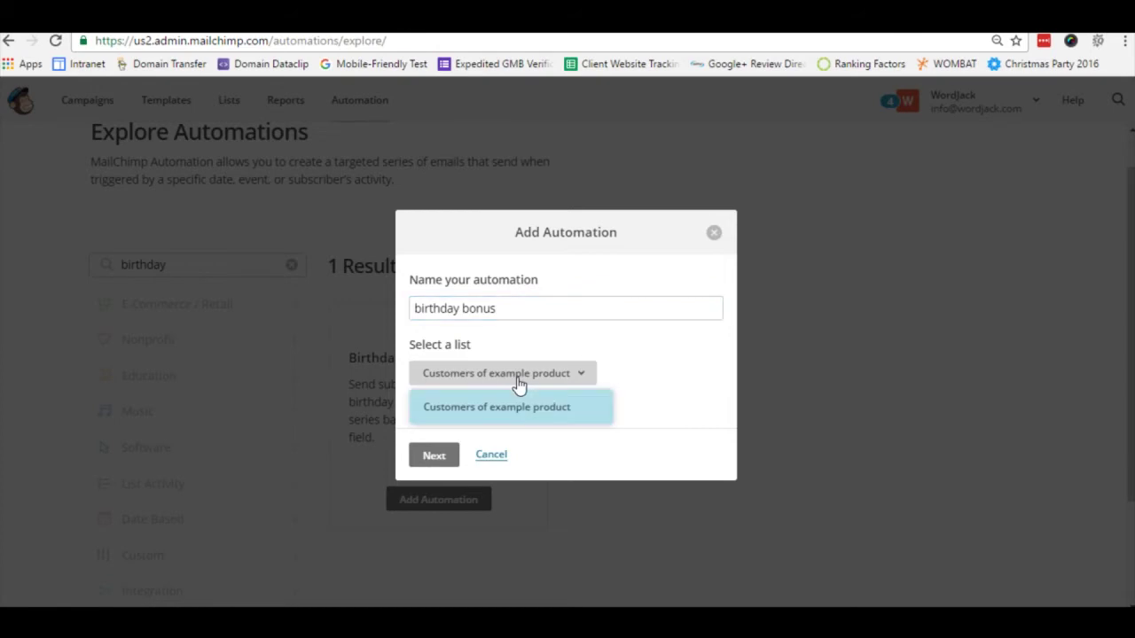
pyautogui.click(519, 384)
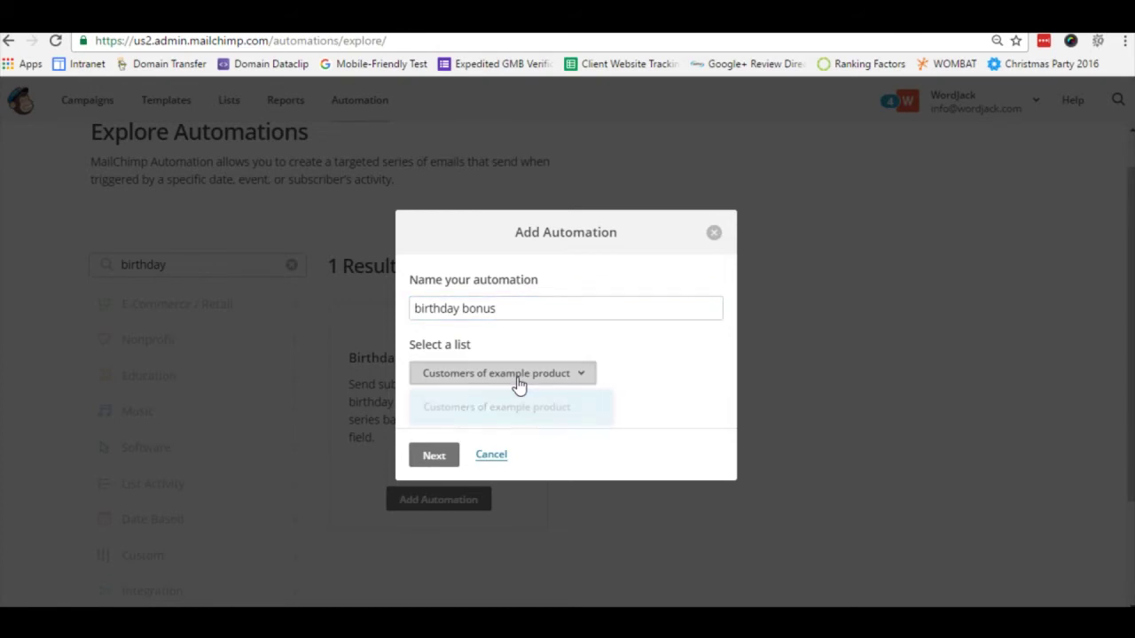
pyautogui.click(434, 456)
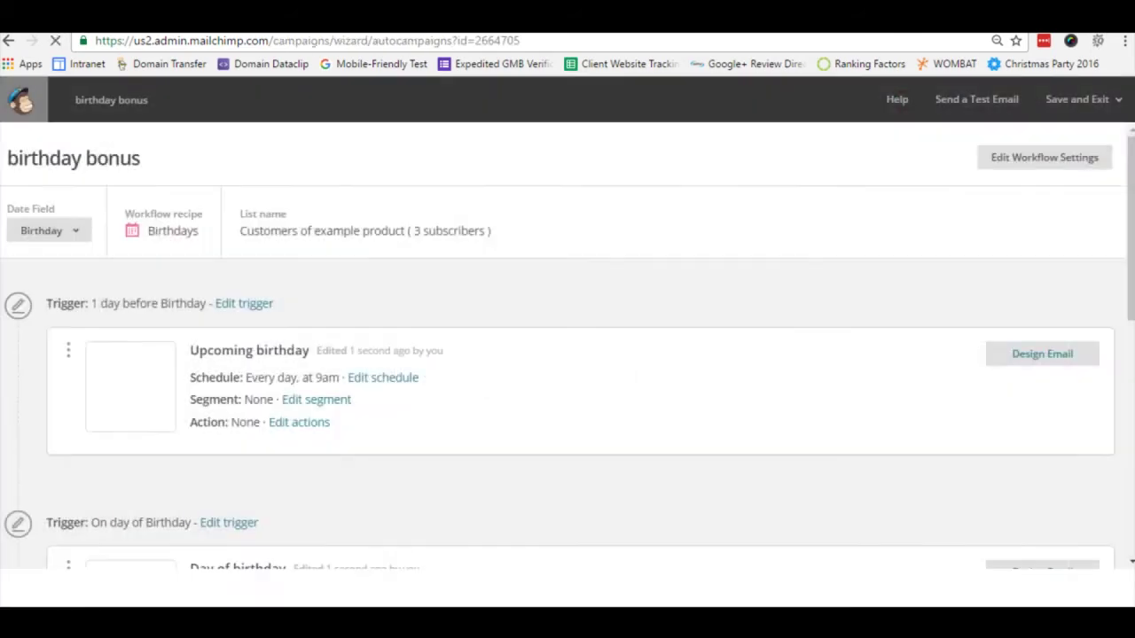
# Delete the "Birthday follow-up" email from the birthday bonus workflow.
pyautogui.scroll(-2, 367, 296)
pyautogui.scroll(-3, 355, 434)
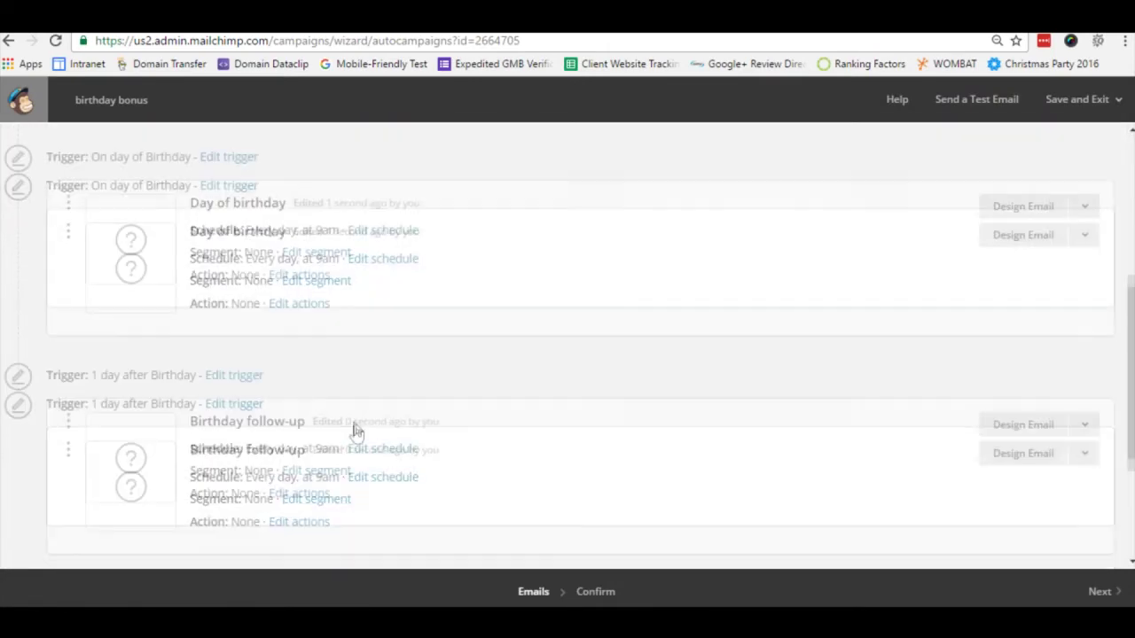
pyautogui.scroll(3, 355, 435)
pyautogui.scroll(1, 359, 437)
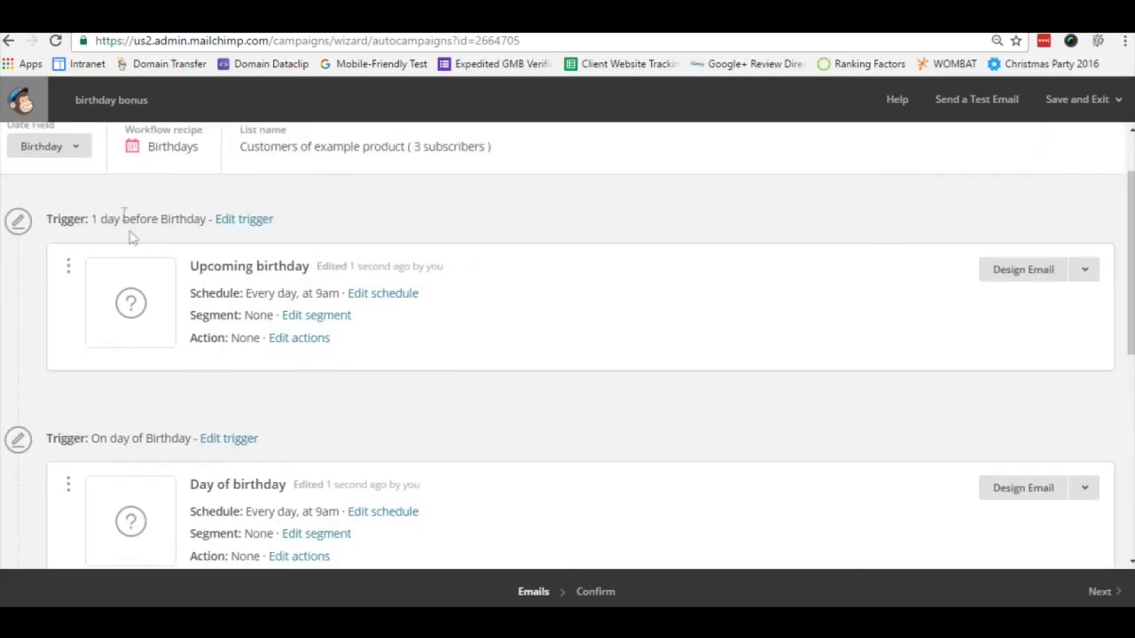
pyautogui.scroll(-1, 141, 396)
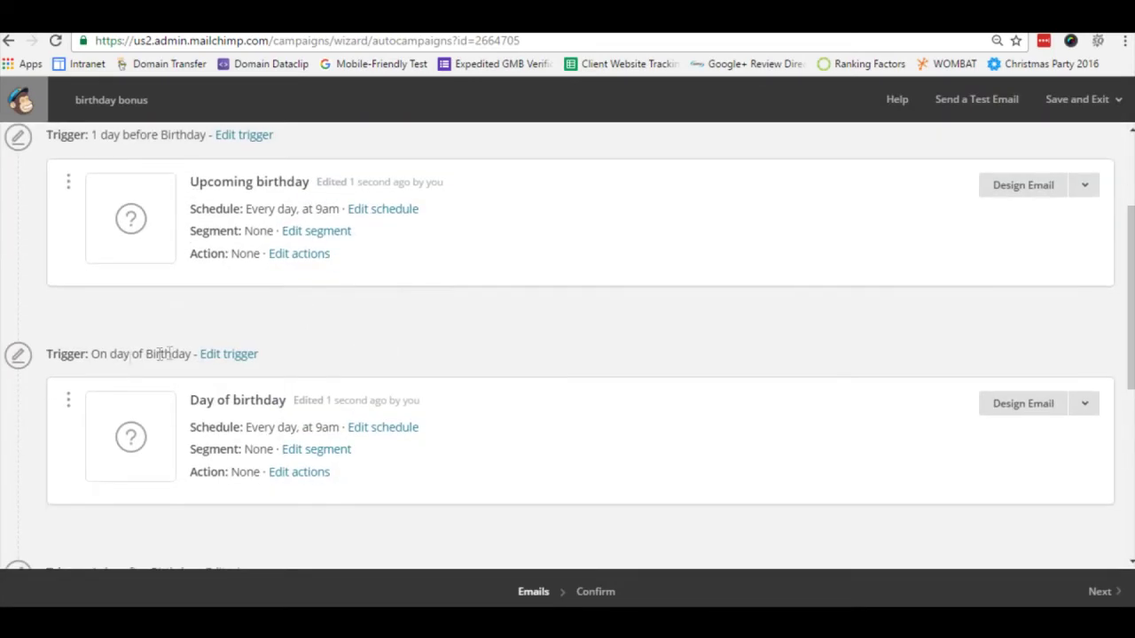
pyautogui.scroll(-2, 173, 356)
pyautogui.click(1095, 454)
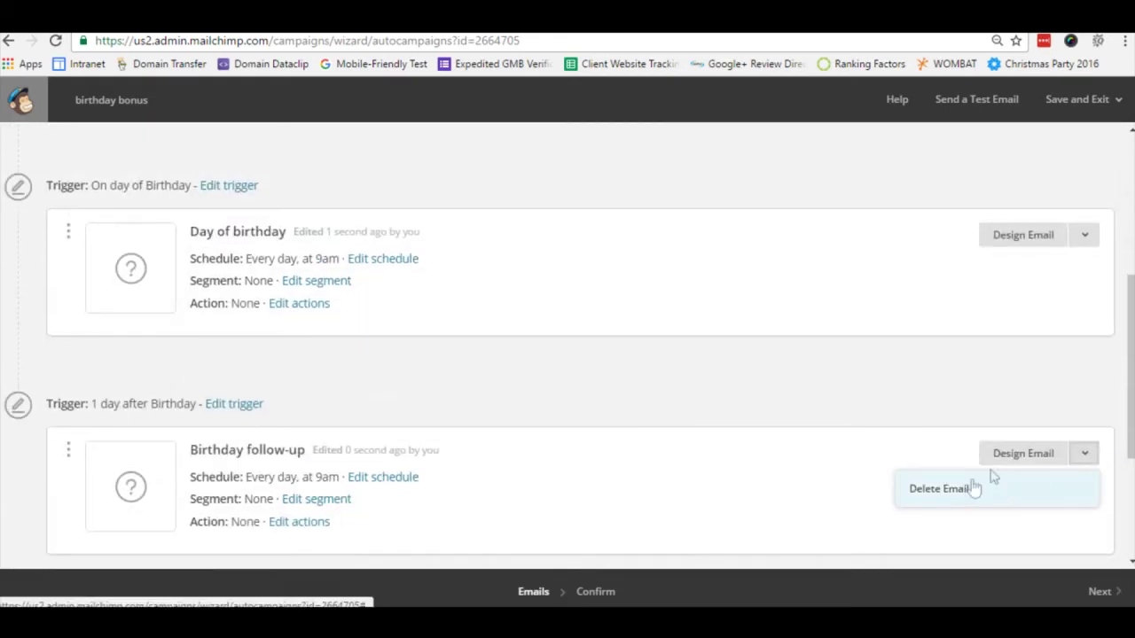
pyautogui.click(970, 487)
pyautogui.write('DELETE')
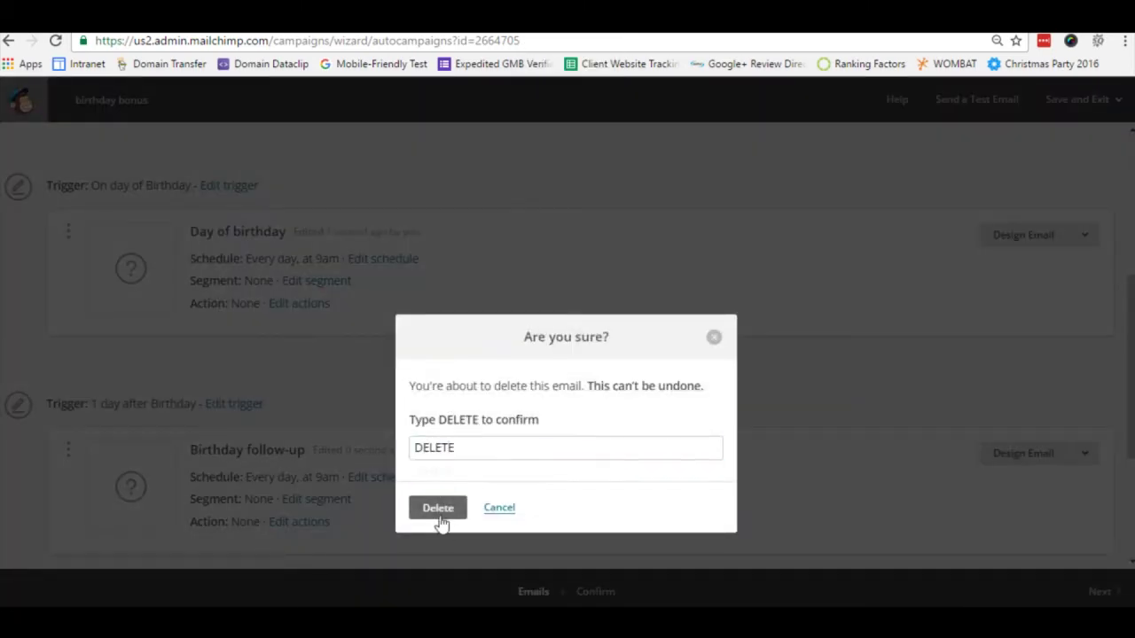
pyautogui.click(438, 508)
# Delete the "Upcoming birthday" email from the workflow.
pyautogui.click(1085, 184)
pyautogui.click(1002, 232)
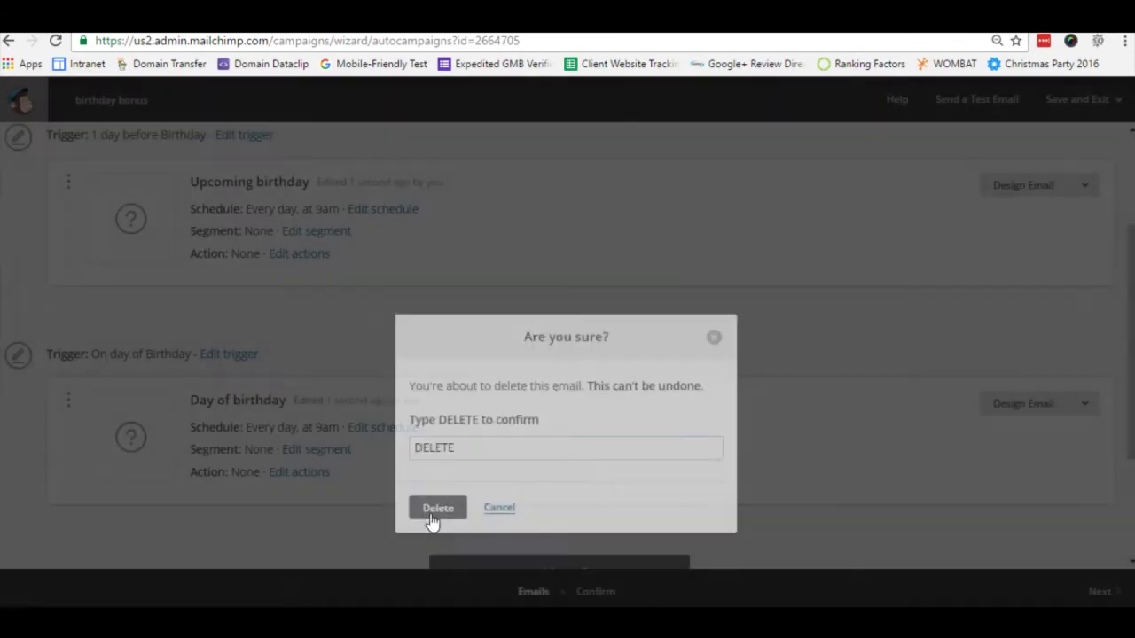
pyautogui.click(436, 507)
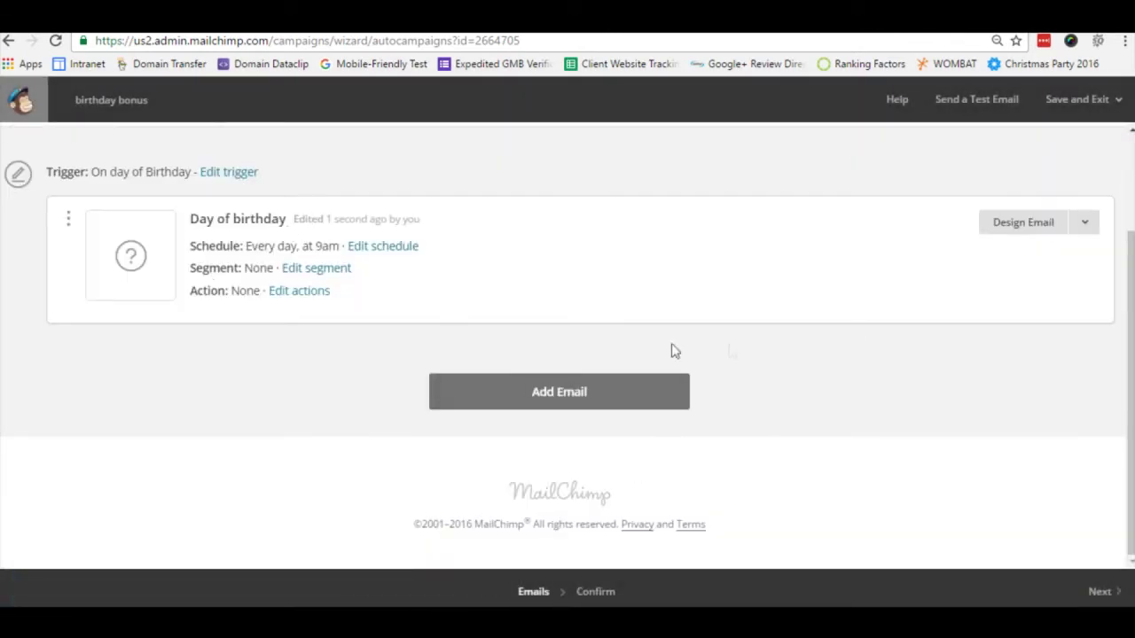
# Start designing the "Day of birthday" email, set its subject to "Get Some Free Ice Cream on Your Birthday" and continue past setup.
pyautogui.click(1008, 228)
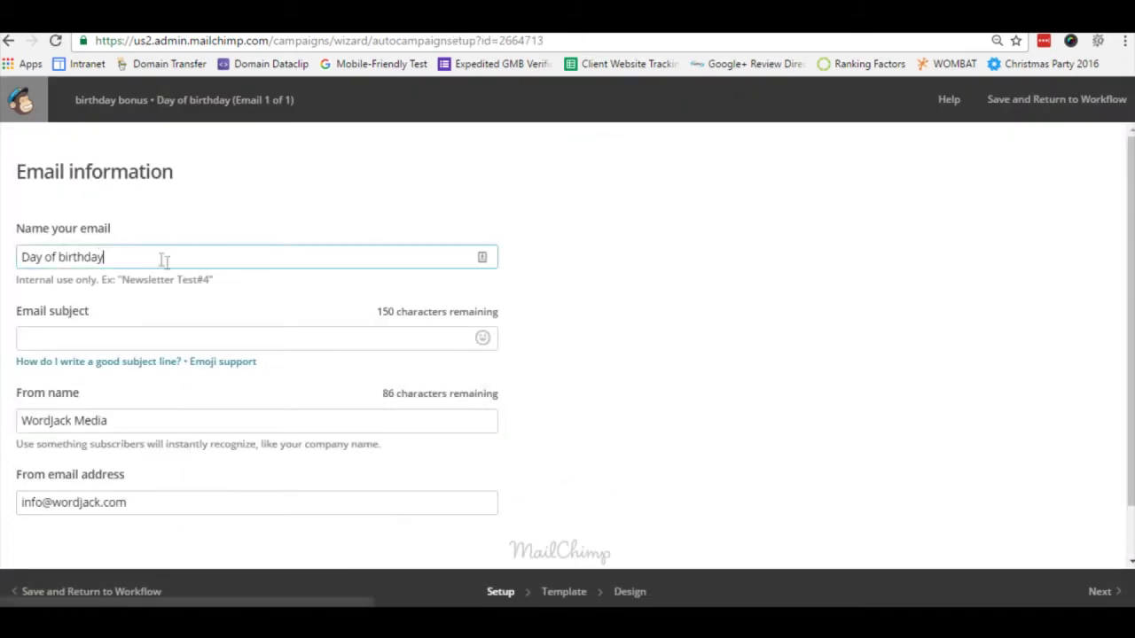
pyautogui.scroll(-1, 163, 256)
pyautogui.click(137, 281)
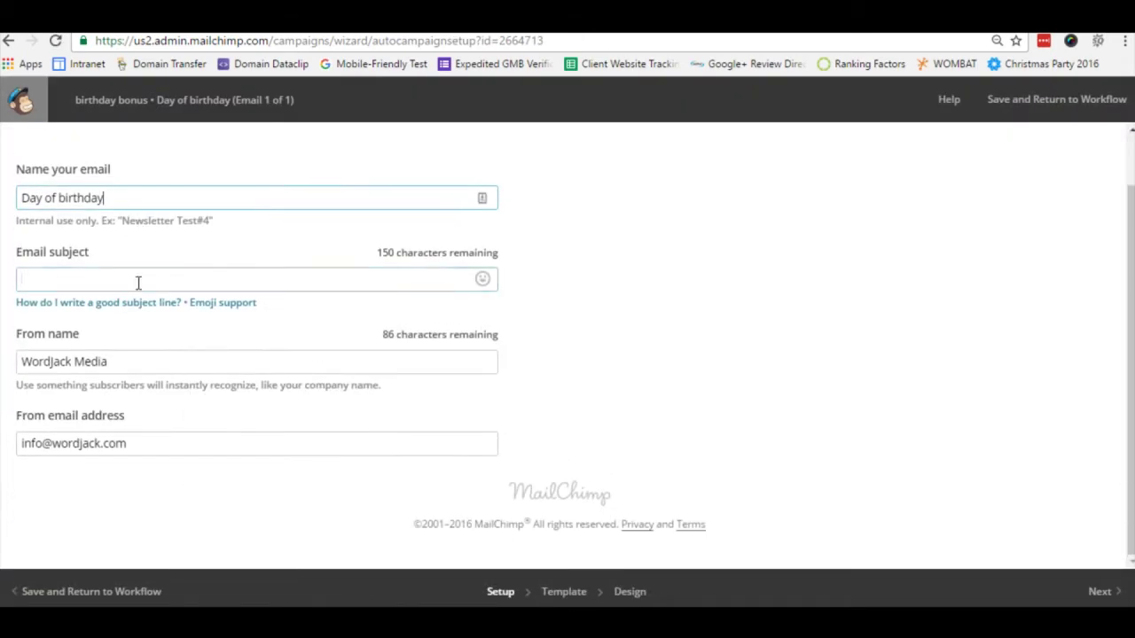
pyautogui.hotkey('ctrl', 'v')
pyautogui.hotkey('ctrl', 'a')
pyautogui.write('Ge')
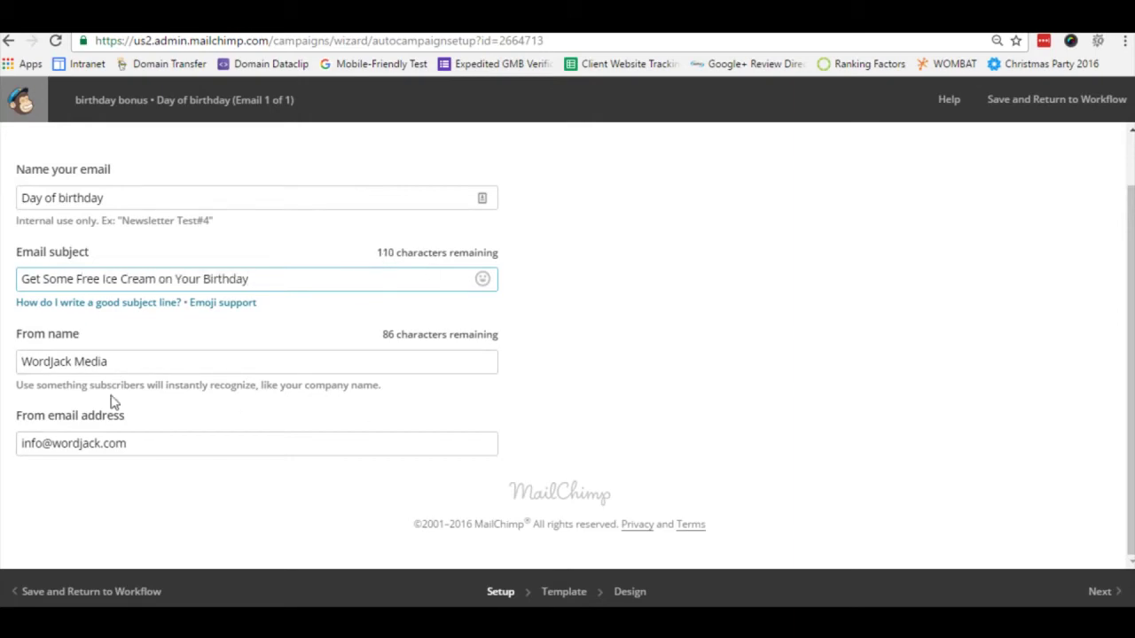
pyautogui.click(1099, 591)
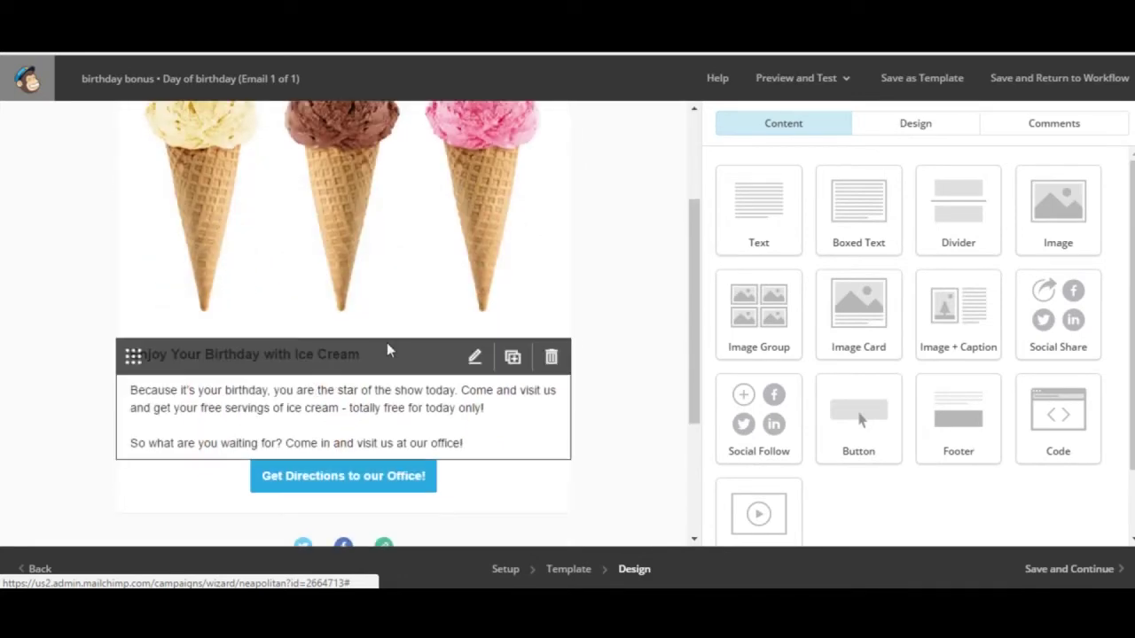
# Append a comma and the first-name merge tag *|FNAME|* to the "Enjoy Your Birthday with Ice Cream" heading.
pyautogui.click(514, 390)
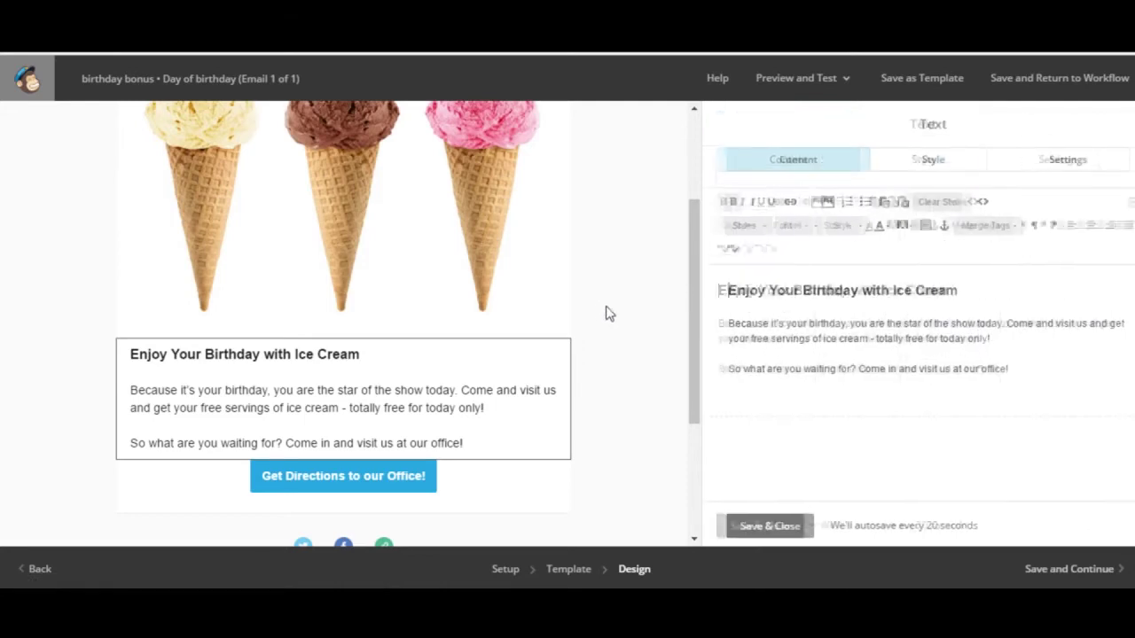
pyautogui.click(975, 225)
pyautogui.click(988, 305)
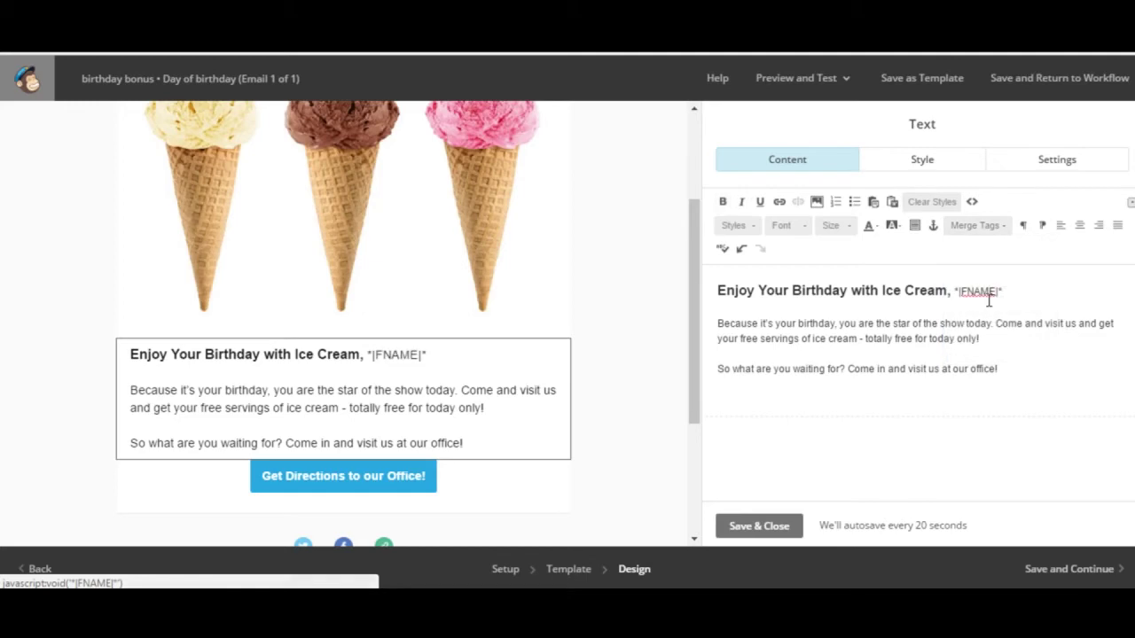
# Set the whole ice cream heading, including its merge tag, to font size 22 and save the text block.
pyautogui.tripleClick(991, 297)
pyautogui.click(831, 225)
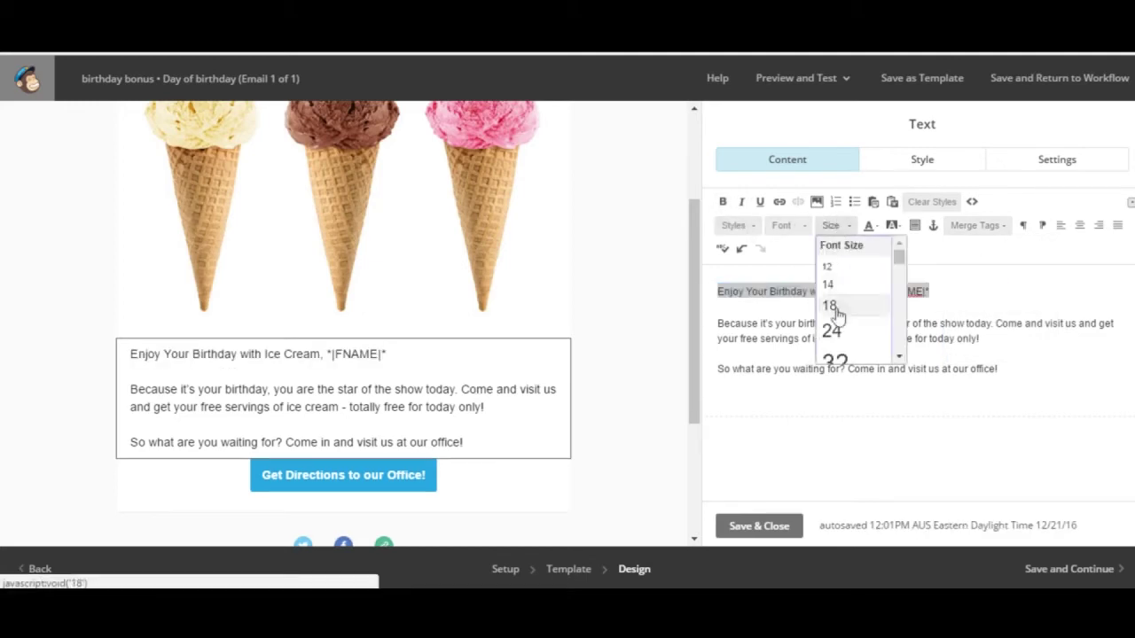
pyautogui.click(838, 299)
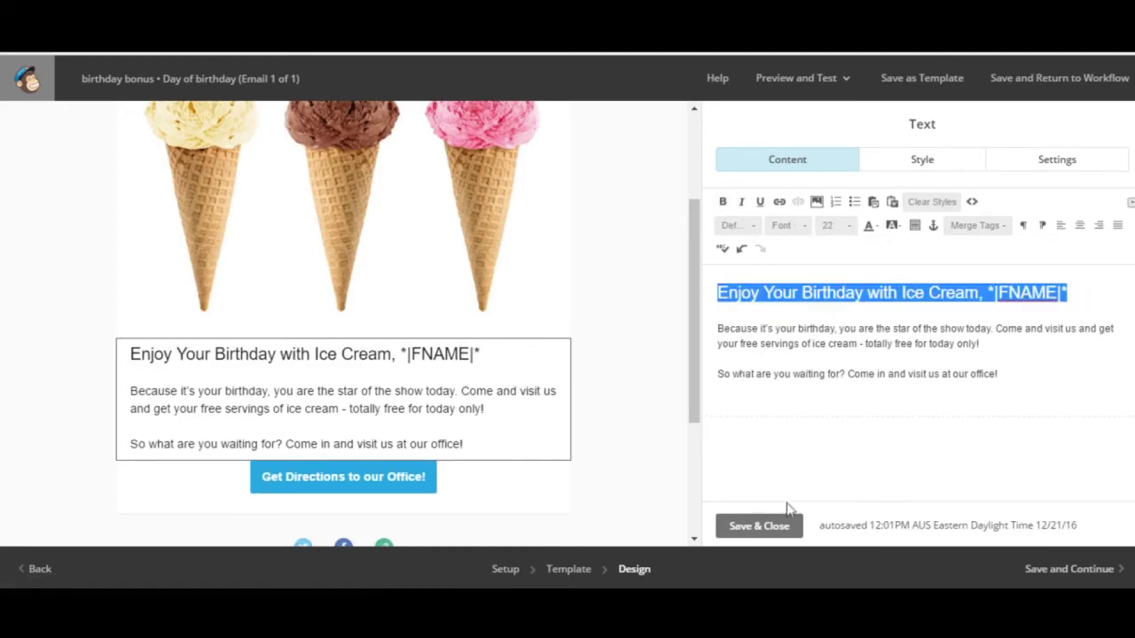
pyautogui.click(788, 525)
# Preview the email with live merge tag info enabled and look over its content.
pyautogui.click(796, 78)
pyautogui.click(761, 116)
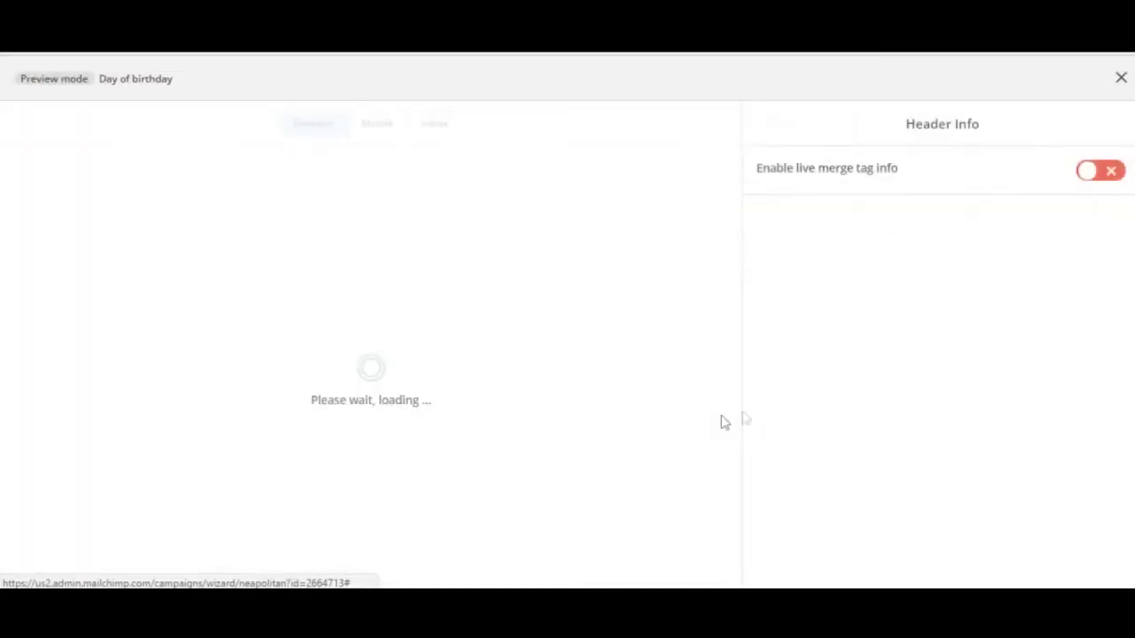
pyautogui.click(1097, 172)
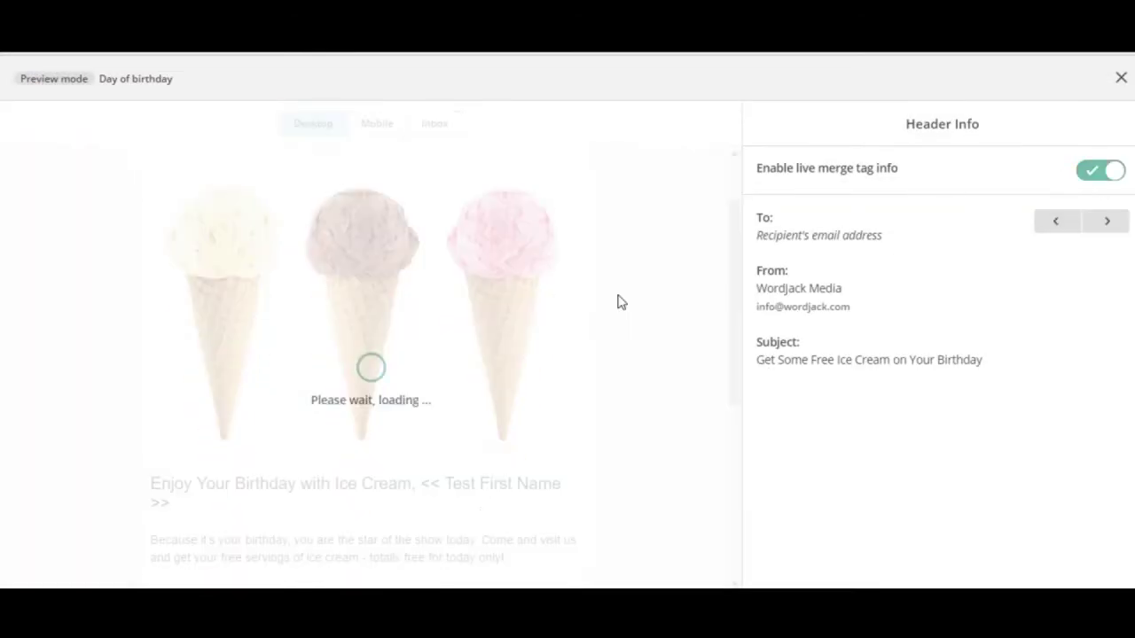
pyautogui.scroll(-2, 404, 483)
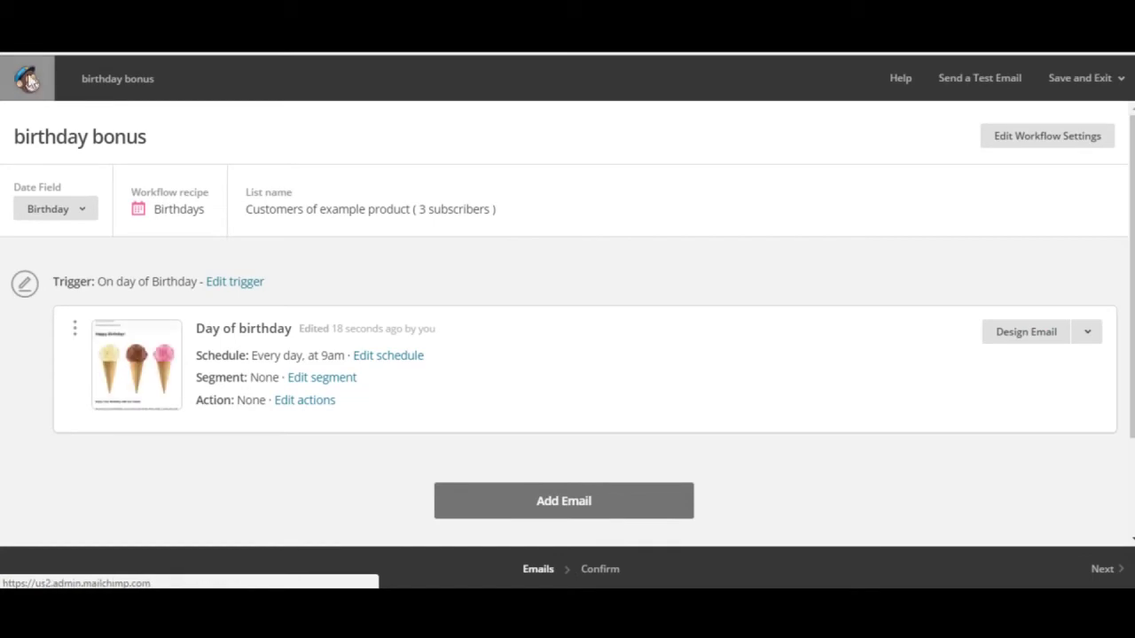
# Leave the workflow and reopen the "birthday bonus" automation from the list of automations.
pyautogui.click(1080, 78)
pyautogui.click(372, 401)
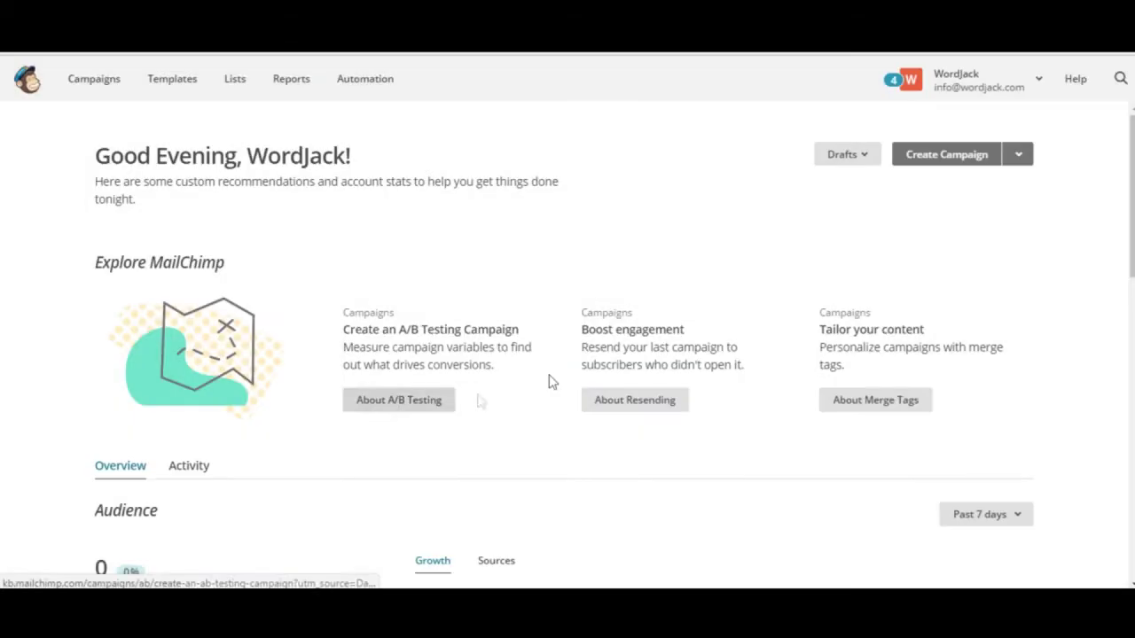
pyautogui.click(365, 79)
pyautogui.scroll(-1, 345, 261)
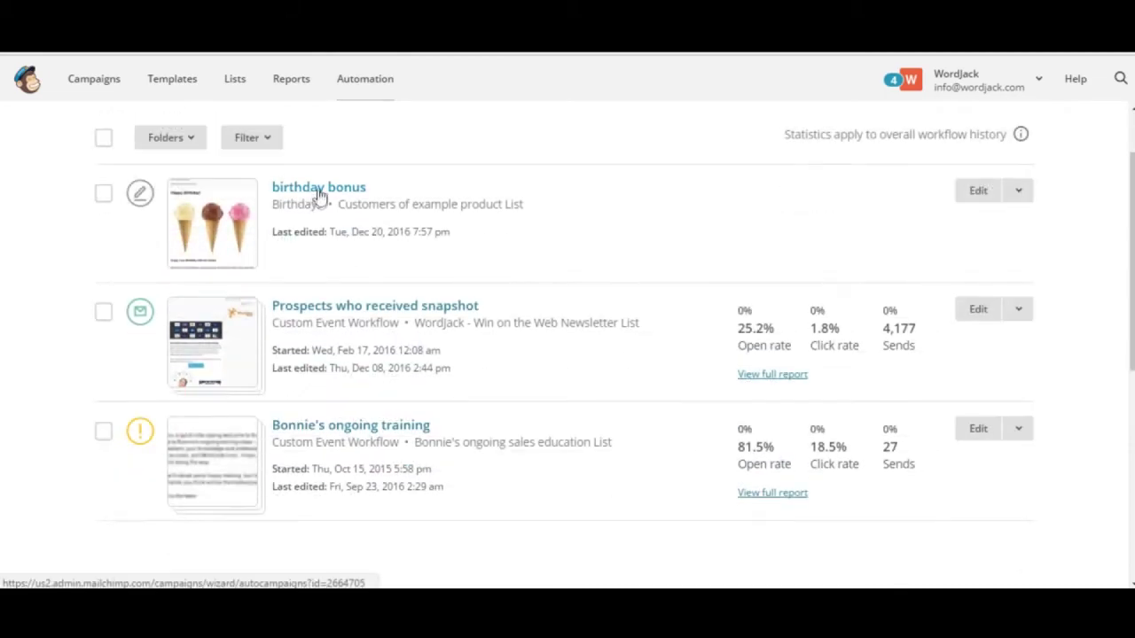
pyautogui.click(640, 213)
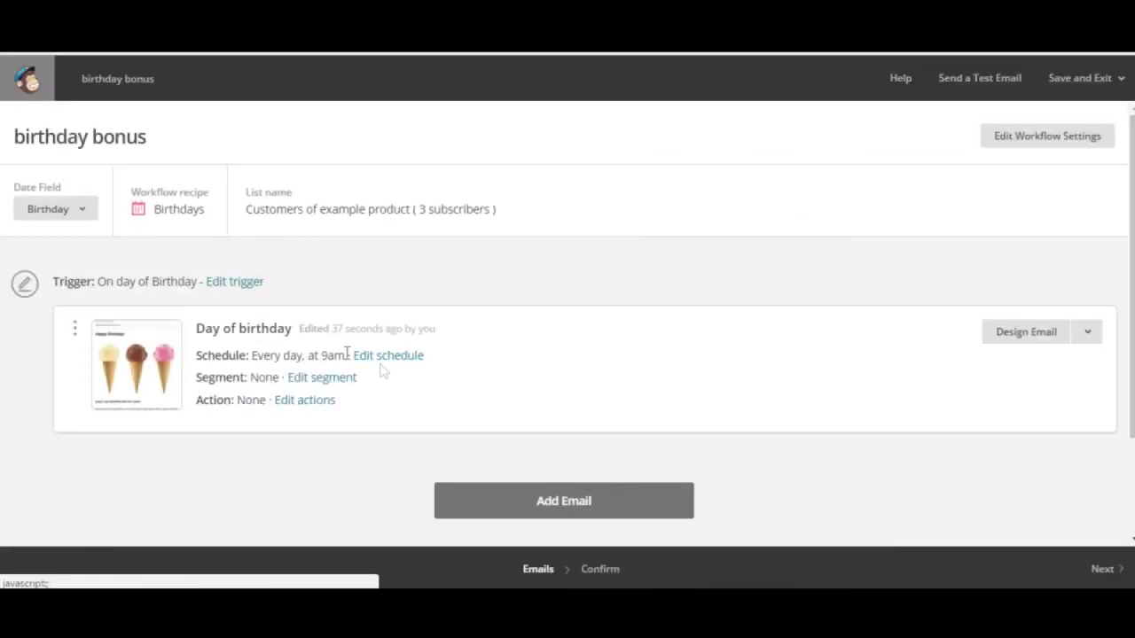
# Reopen the "Day of birthday" email design to check its preview options, and view the delay choices of the birthday trigger.
pyautogui.click(1013, 336)
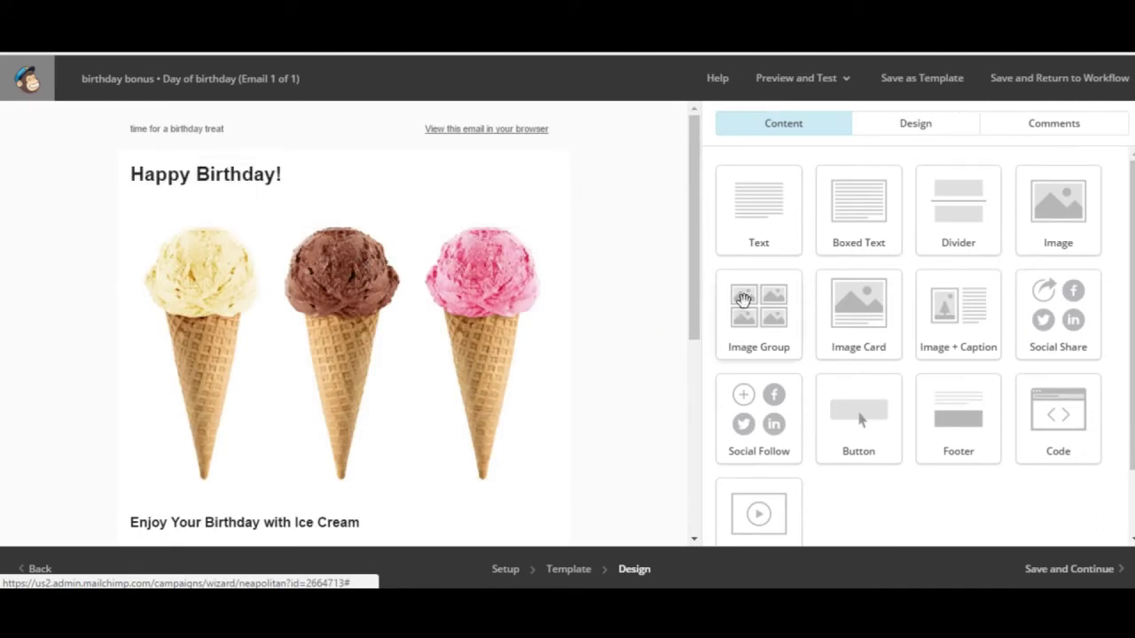
pyautogui.click(785, 78)
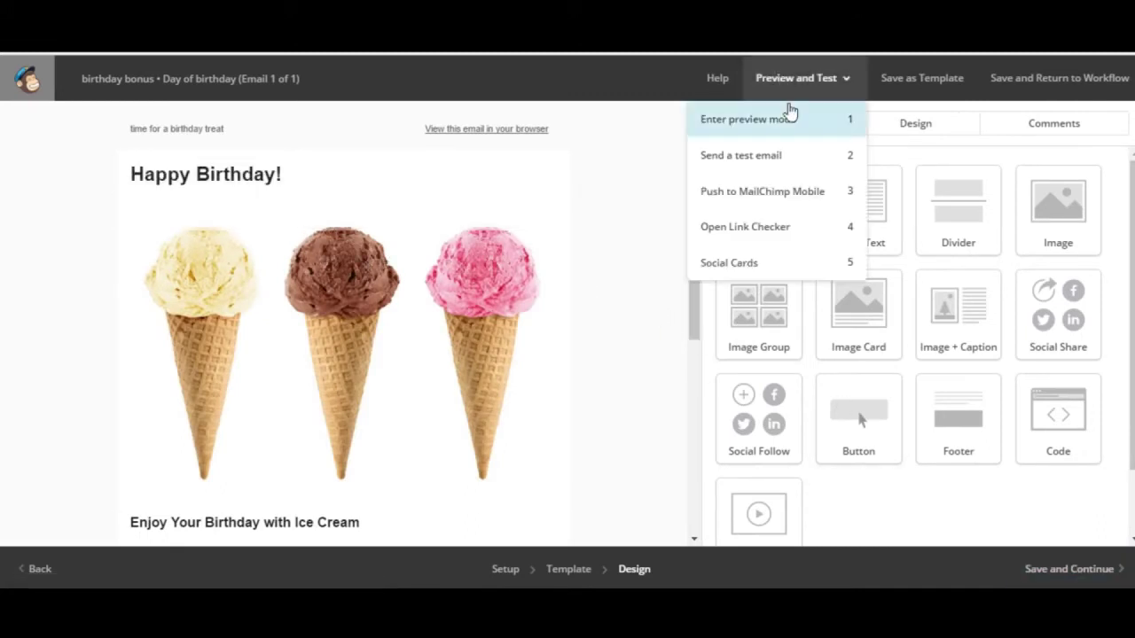
pyautogui.click(1068, 569)
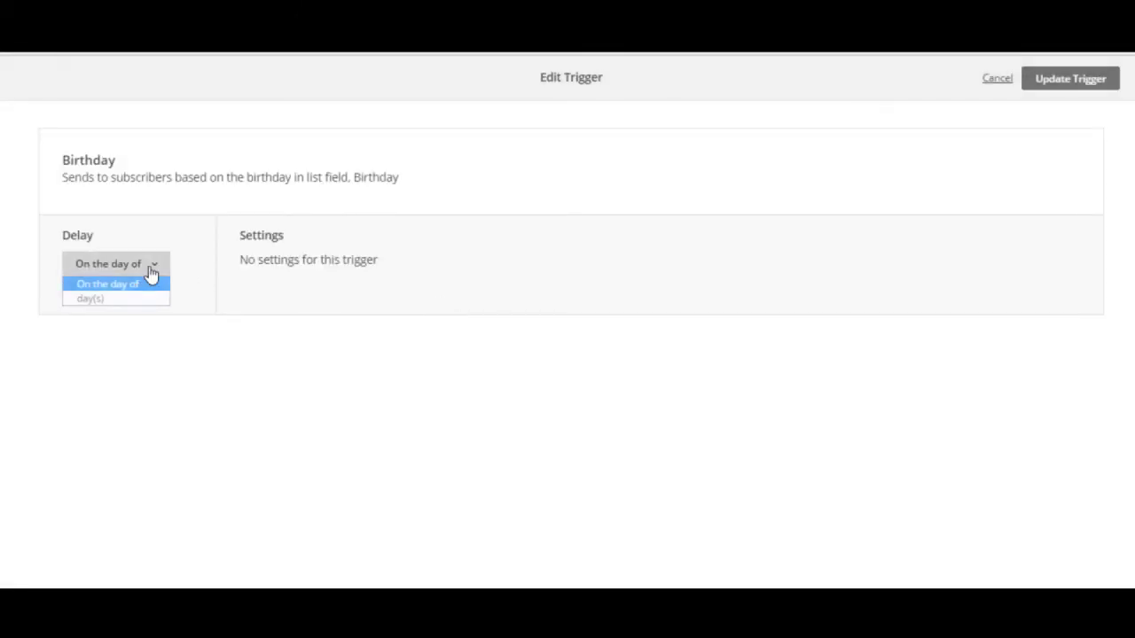
pyautogui.click(151, 273)
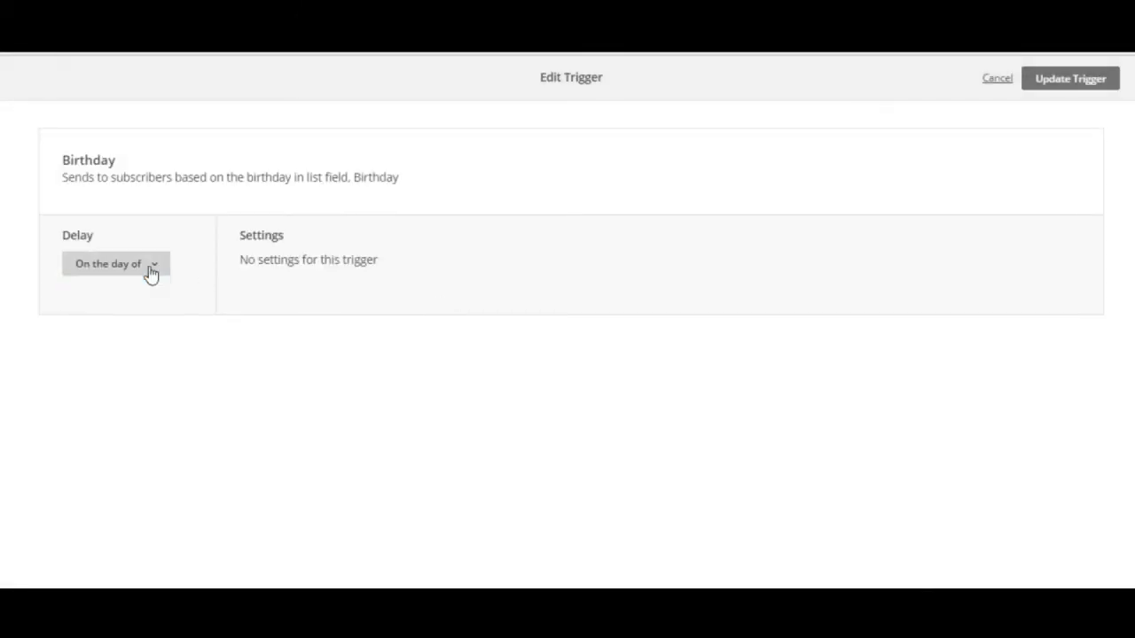
# Leave the birthday trigger settings without changes and exit the "birthday bonus" workflow without starting it.
pyautogui.click(1006, 80)
pyautogui.click(1104, 572)
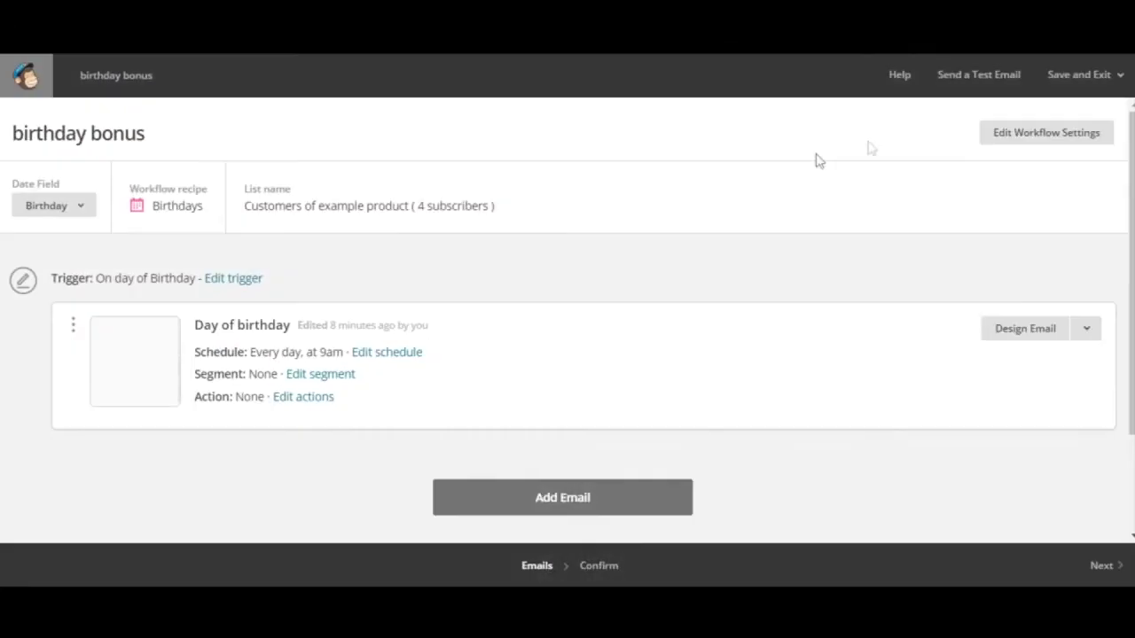
pyautogui.click(1080, 77)
pyautogui.click(1054, 300)
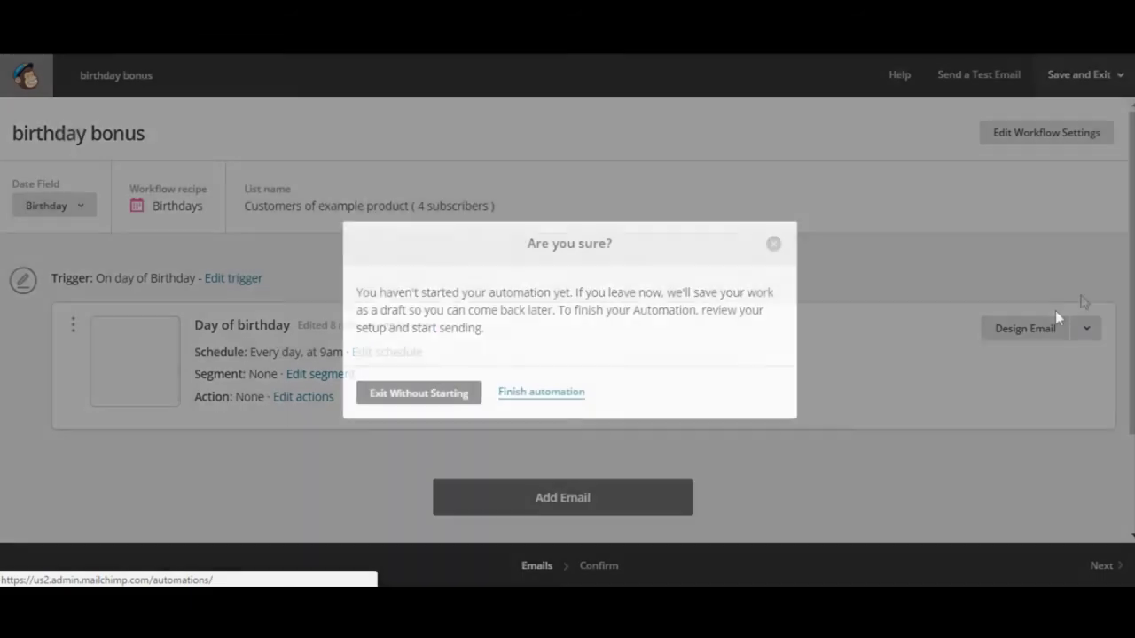
pyautogui.click(431, 400)
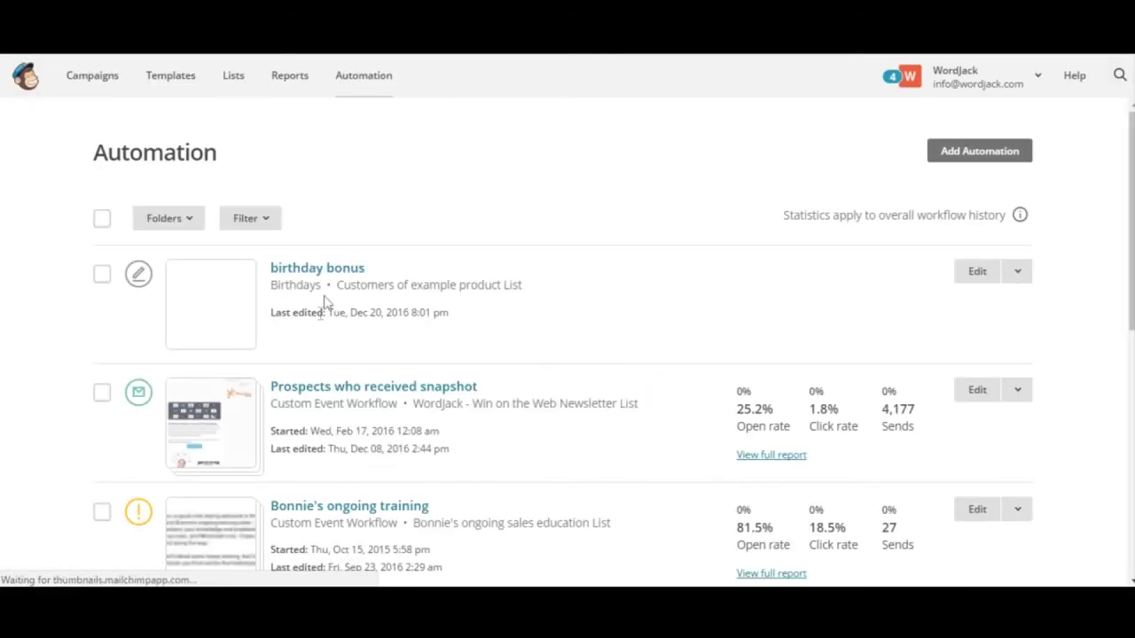
# Reopen the "birthday bonus" automation, review its confirmation summary, and start the workflow.
pyautogui.click(334, 270)
pyautogui.click(1100, 563)
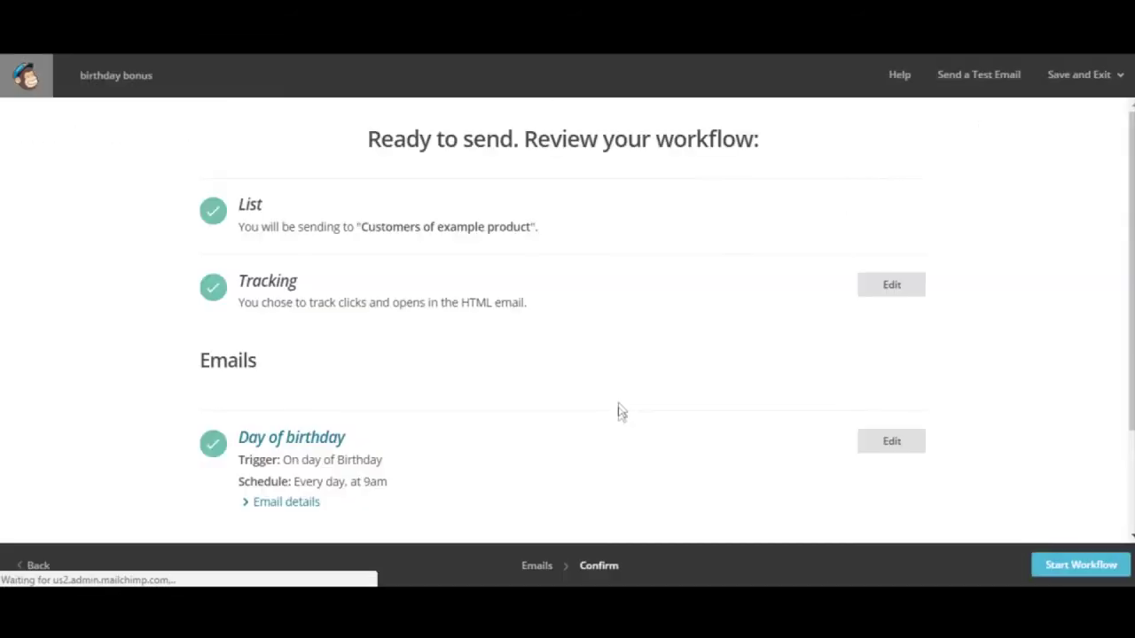
pyautogui.scroll(-3, 621, 411)
pyautogui.click(1076, 568)
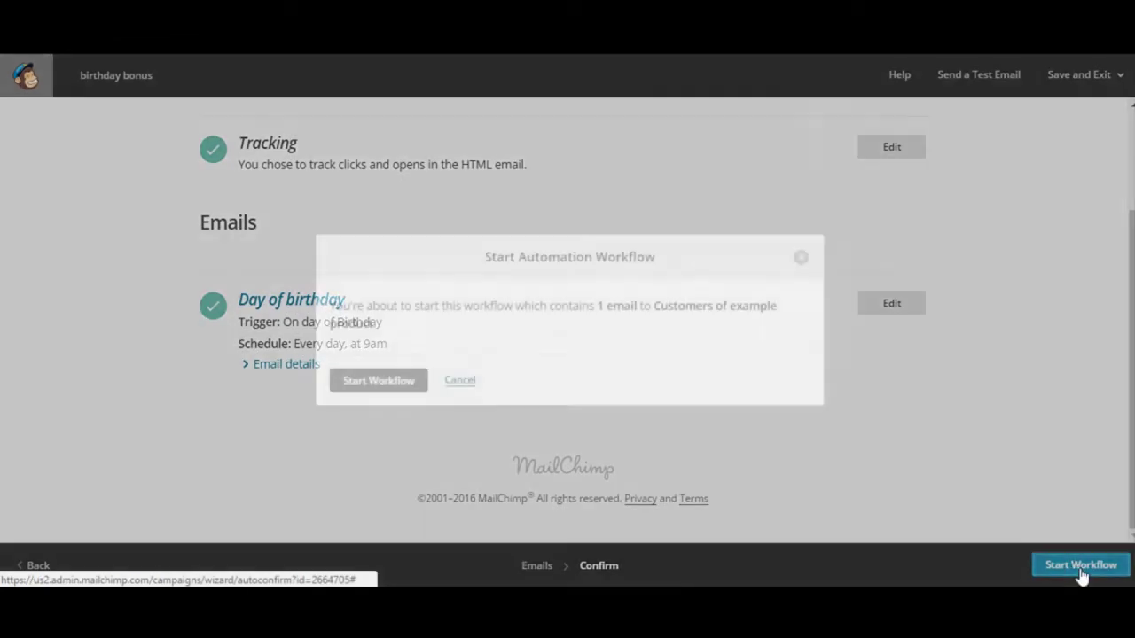
pyautogui.click(391, 378)
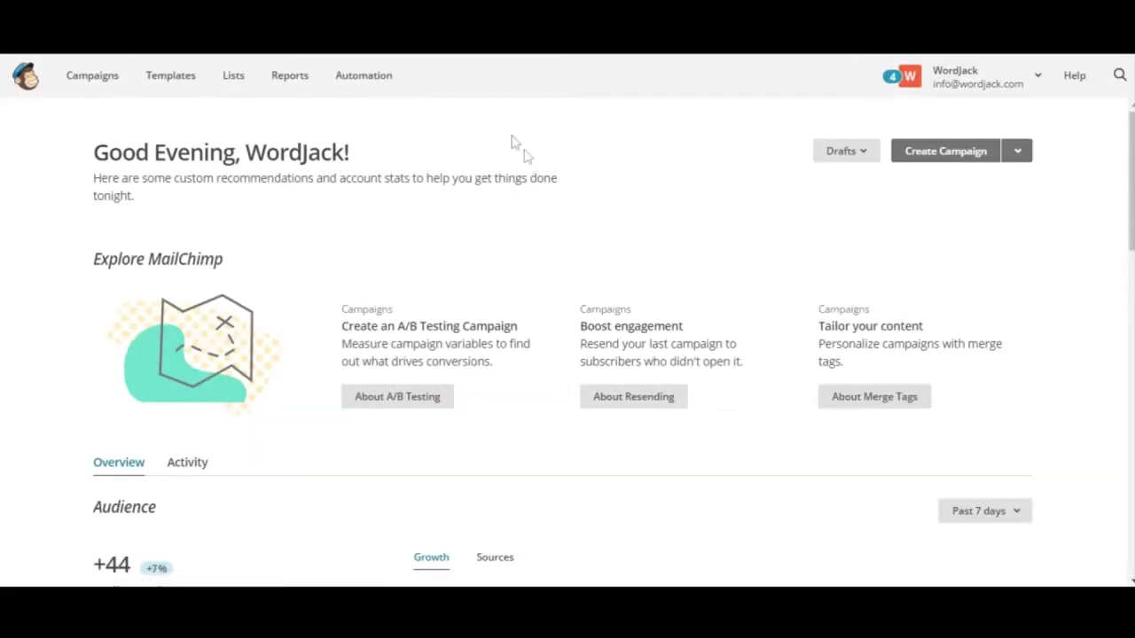
# Open the started "birthday bonus" automation, pause the "Day of birthday" email for editing, and return to the workflow from its design.
pyautogui.click(366, 81)
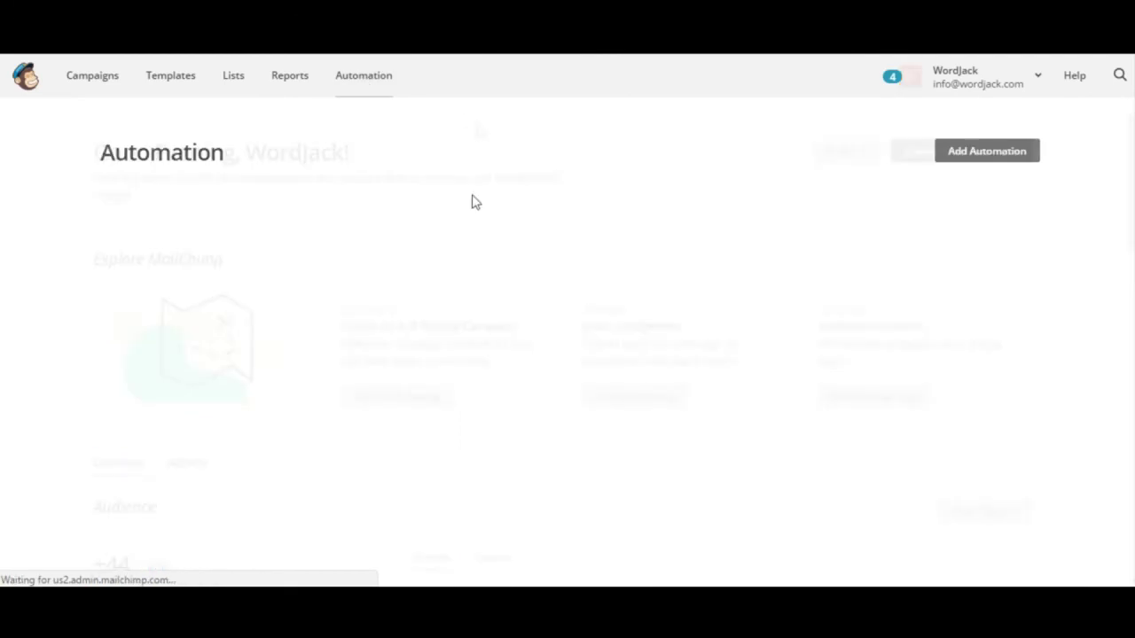
pyautogui.click(975, 271)
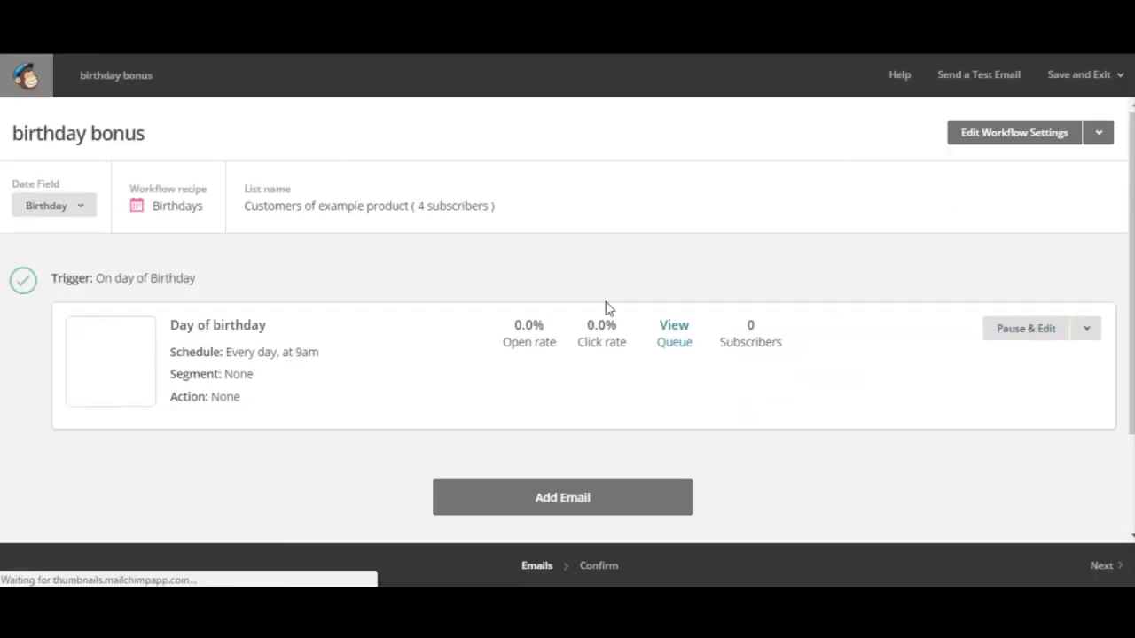
pyautogui.click(1059, 330)
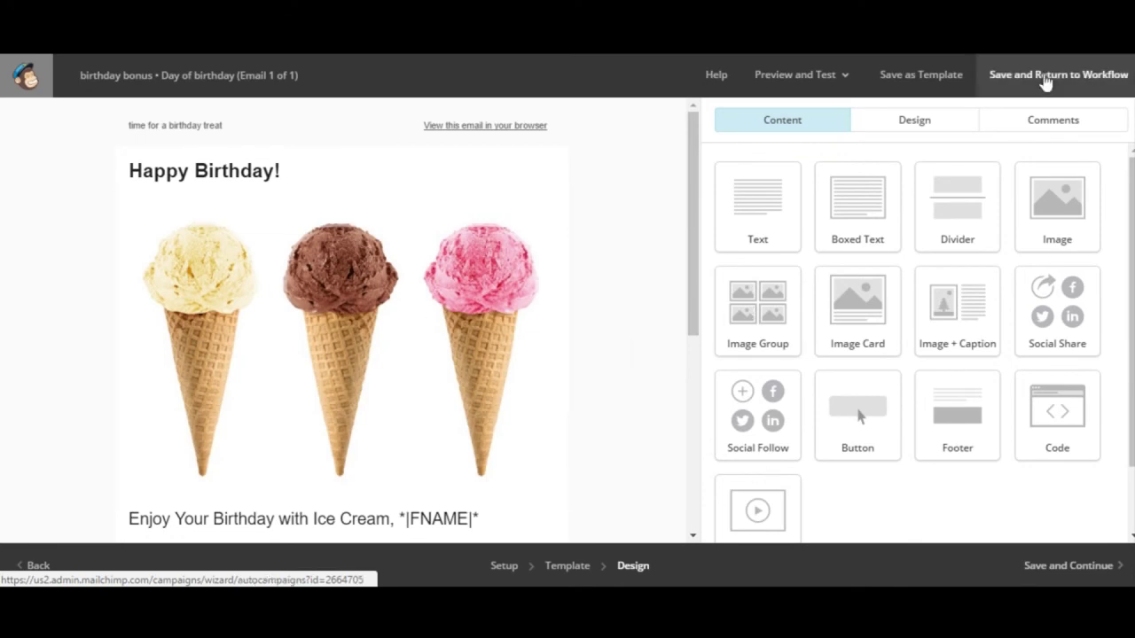
pyautogui.click(1046, 76)
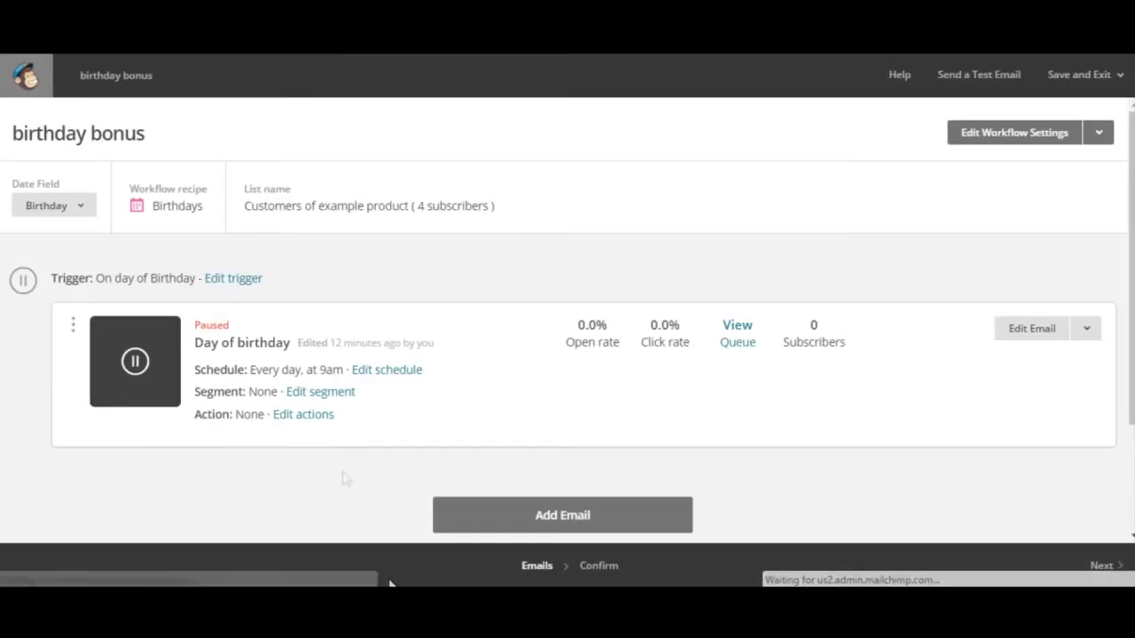
# Resume the paused "Day of birthday" email, and save and exit the workflow to the automation list.
pyautogui.click(1093, 334)
pyautogui.click(924, 373)
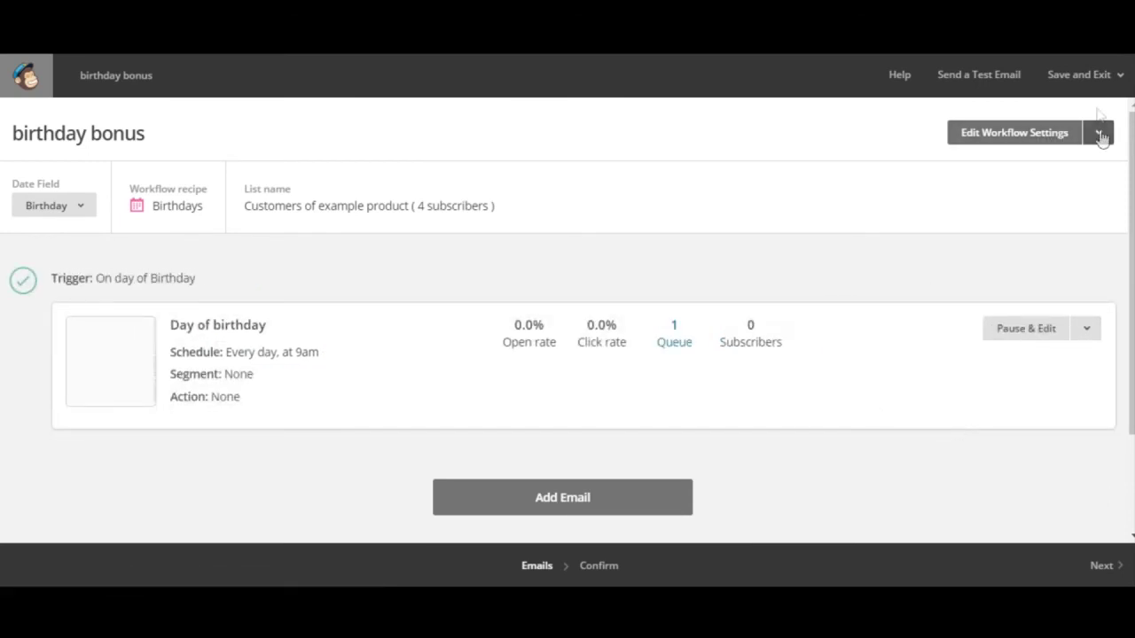
pyautogui.click(1081, 74)
pyautogui.click(1077, 295)
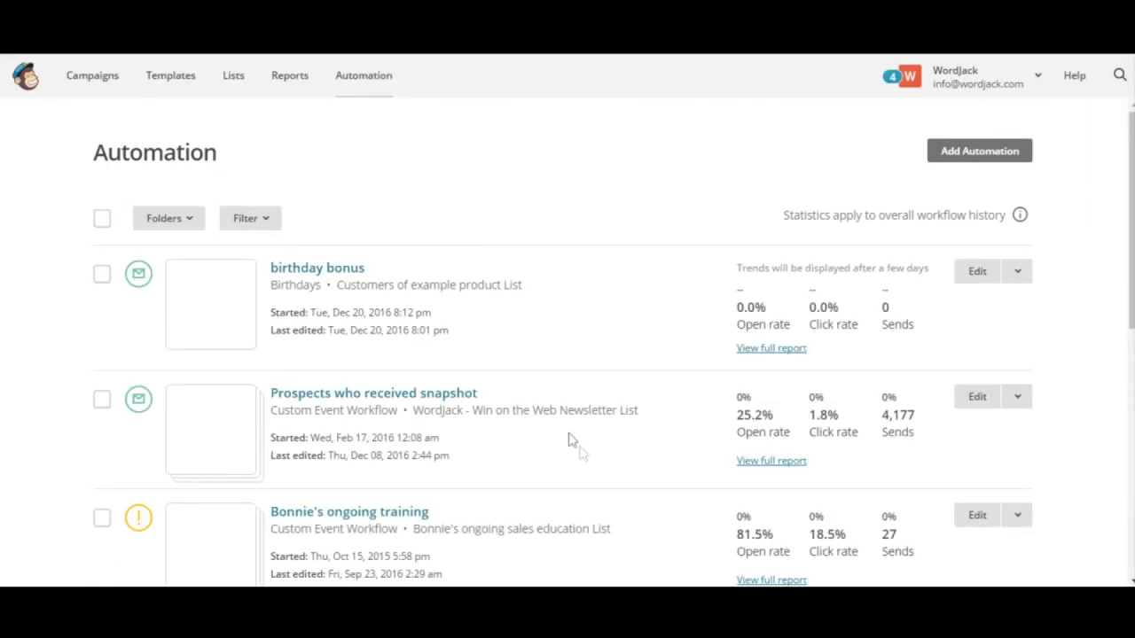